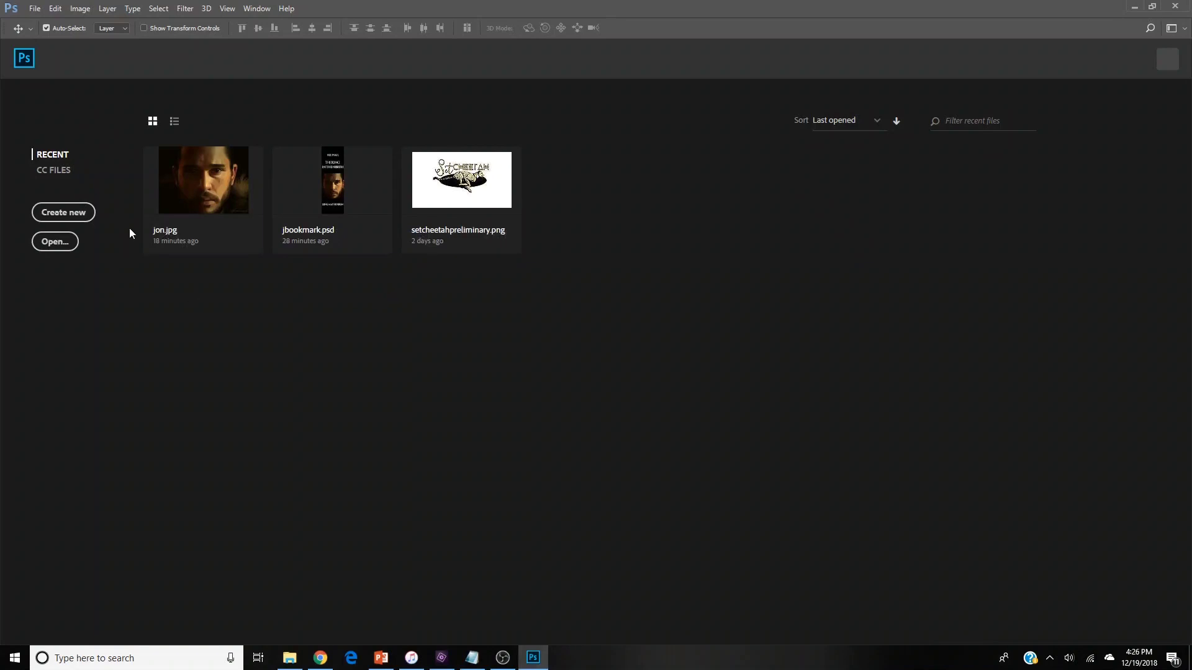
Start a new document from the Photoshop start screen with Create new.
left_click(66, 214)
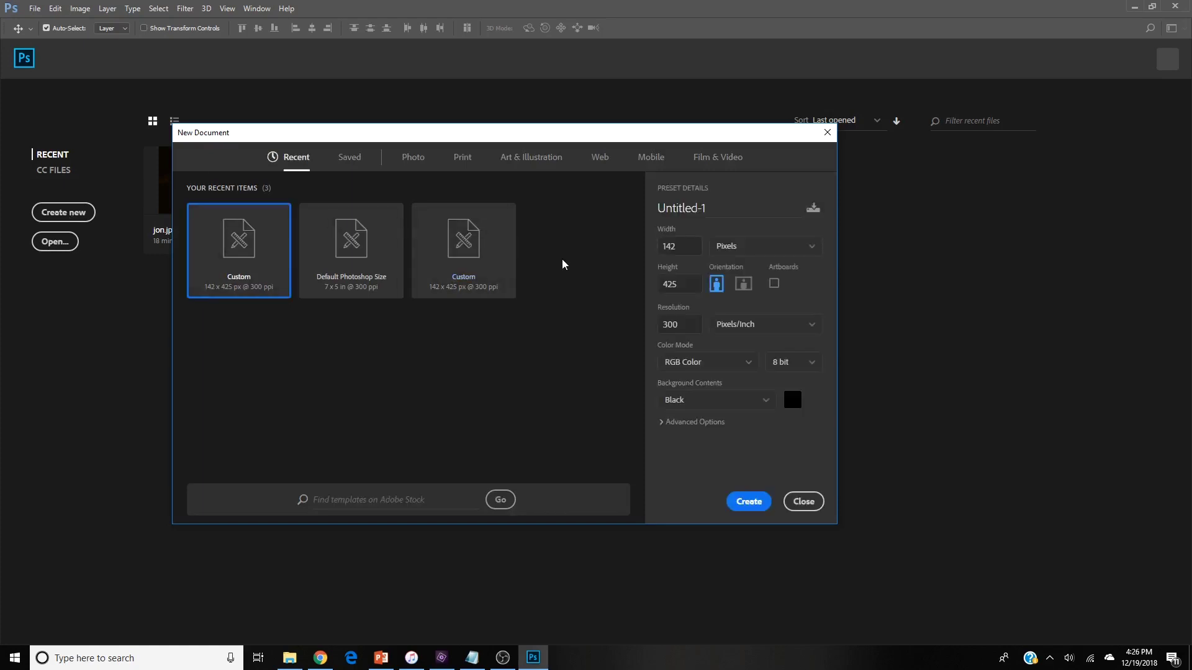
Enter height 425 and resolution 72 ppi, switch units to centimetres, and create the black-background document.
left_click(806, 249)
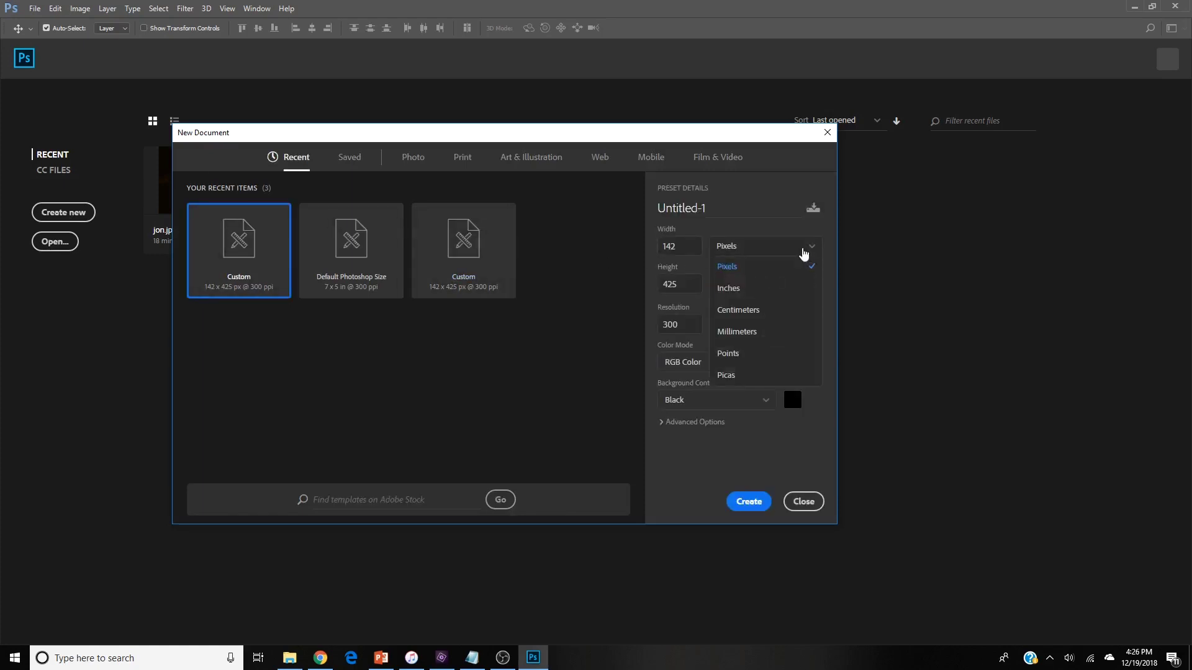
left_click(804, 251)
left_click(682, 246)
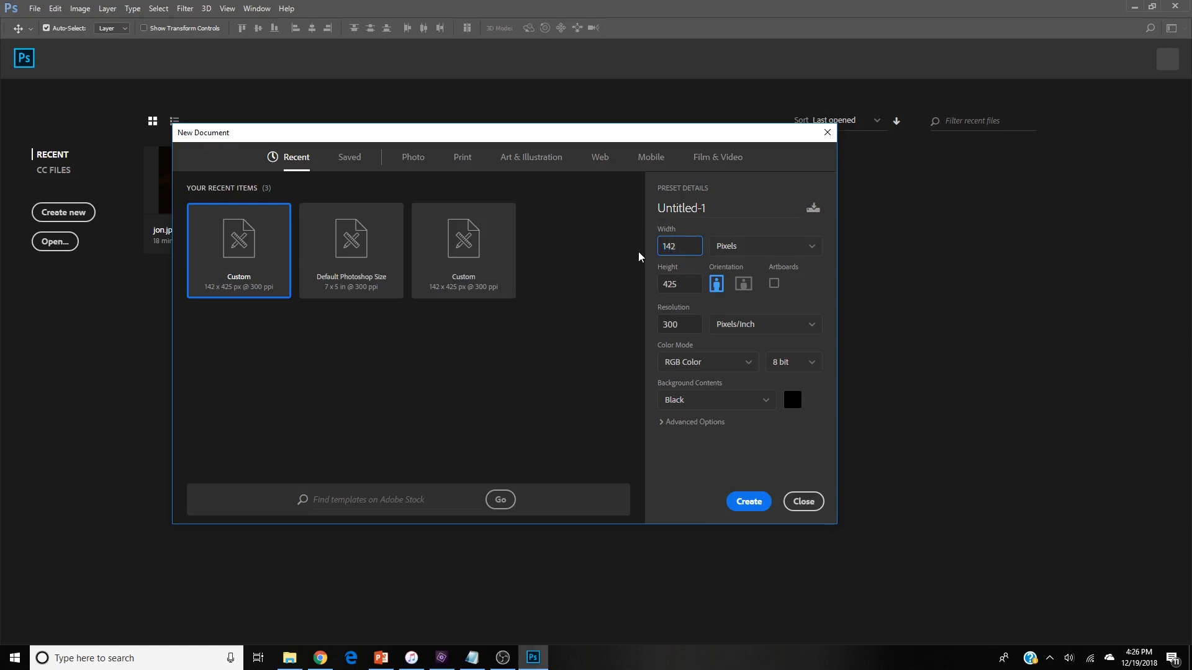
key("Tab")
type("425")
left_click(690, 324)
type("72")
left_click(785, 247)
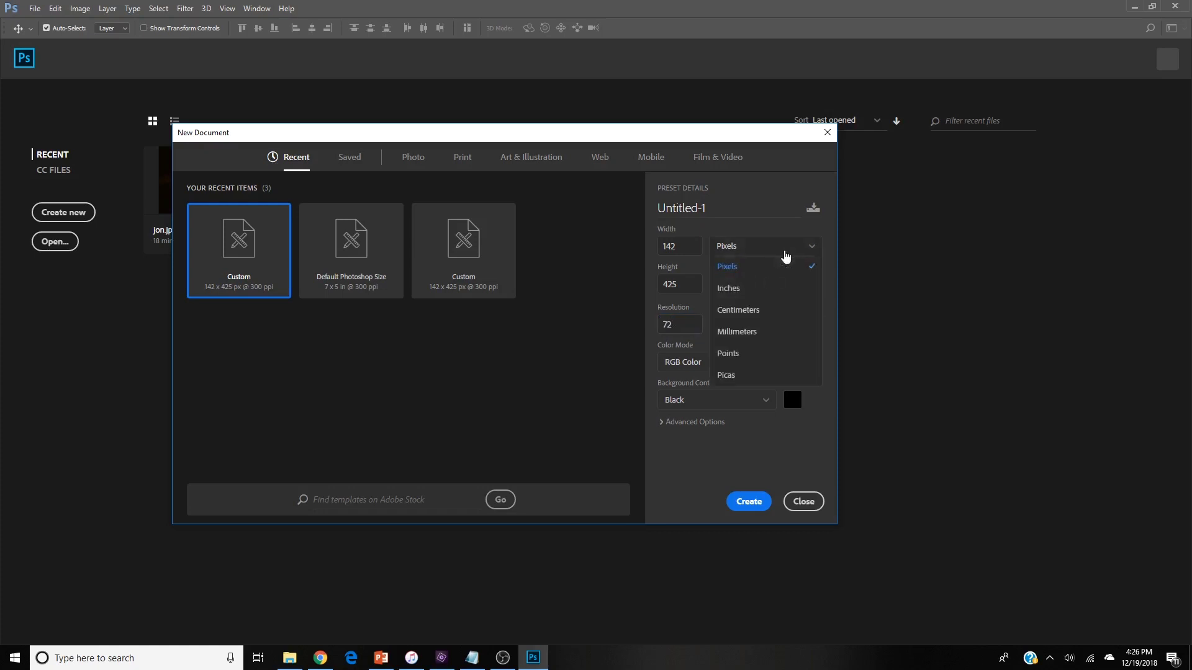
left_click(761, 312)
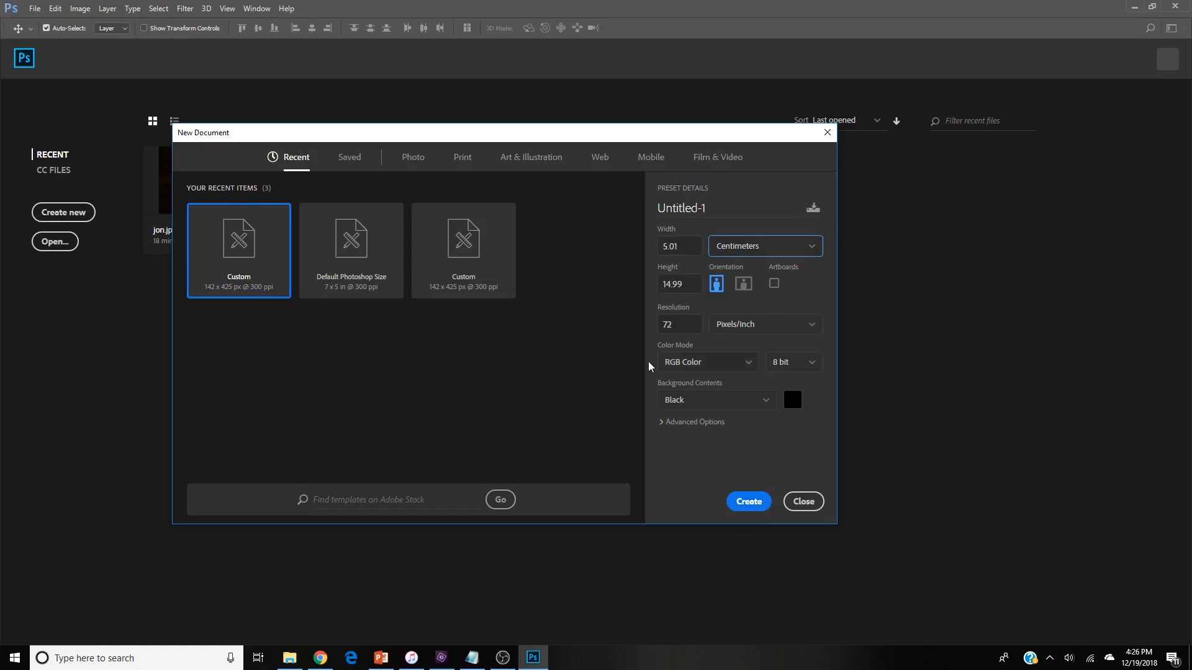
left_click(743, 508)
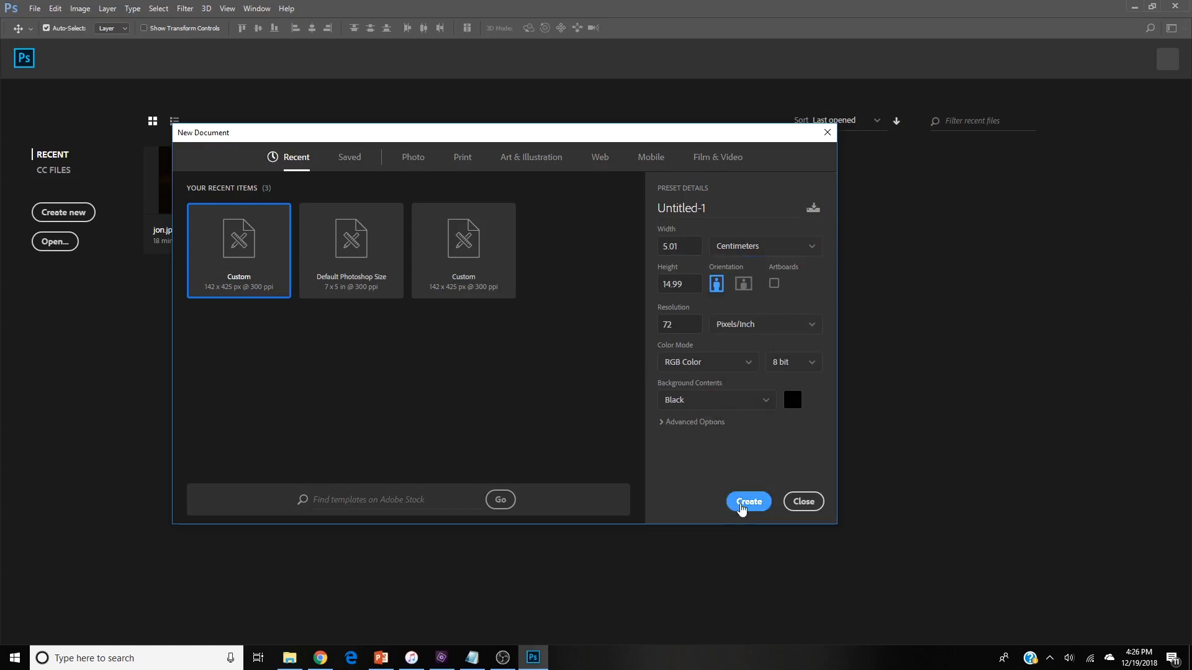
left_click(742, 507)
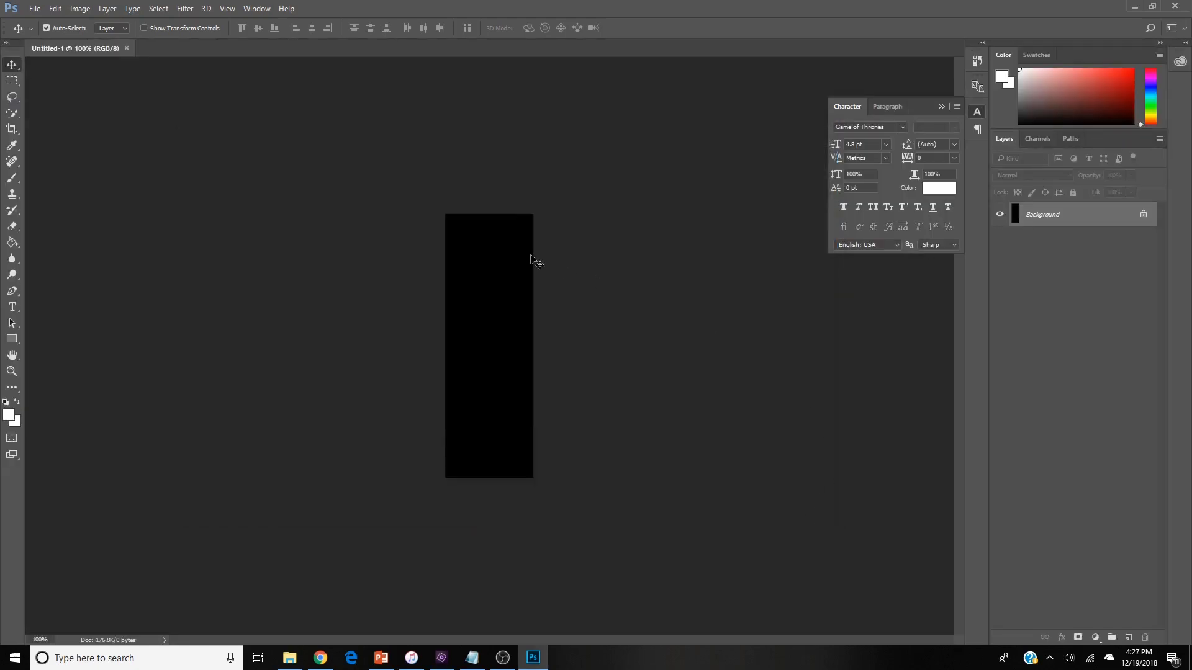
Open jon.jpg from the Desktop via File > Open.
left_click(34, 8)
left_click(50, 20)
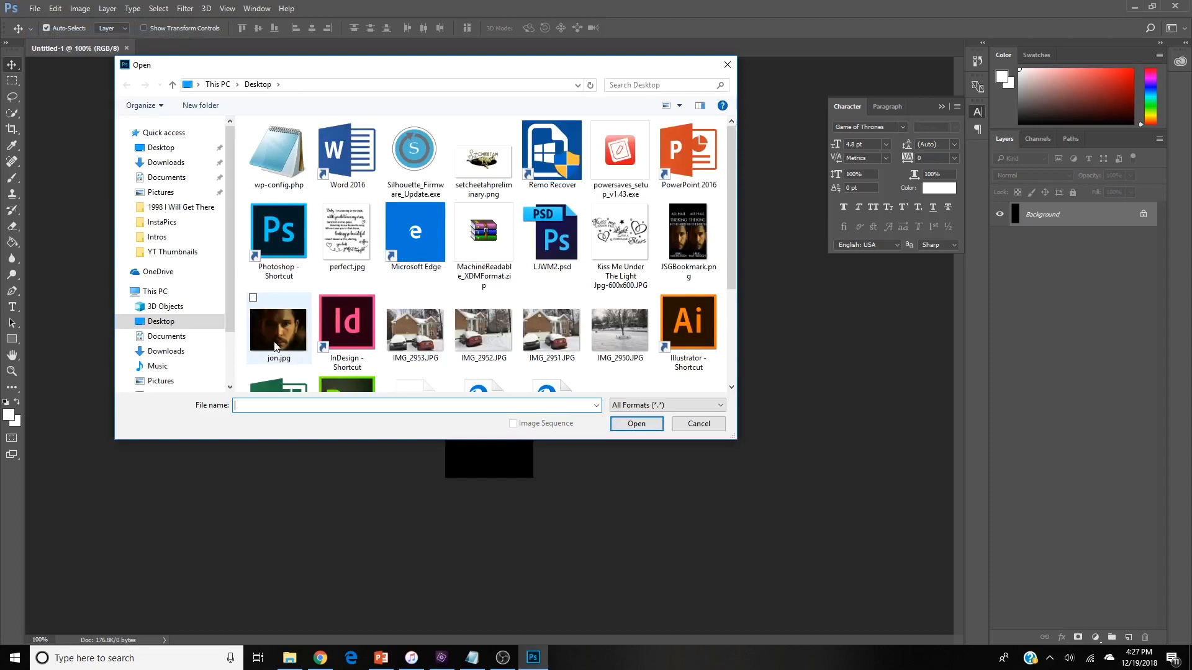
scroll(275, 346, "down", 3)
left_click(278, 155)
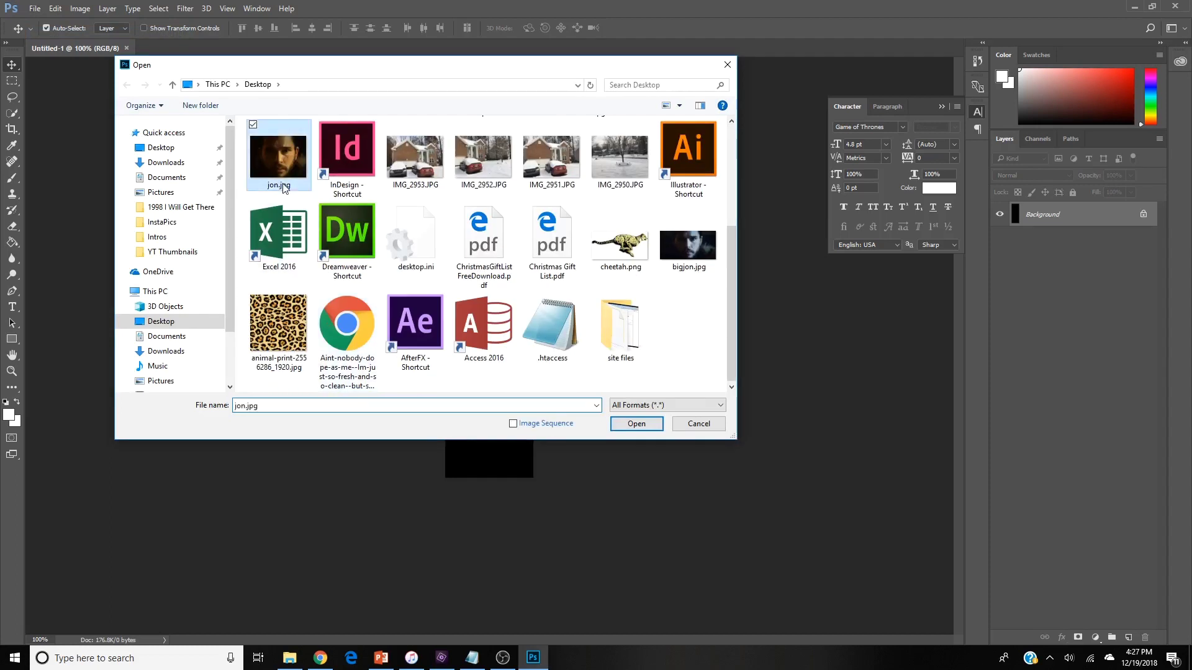
left_click(638, 424)
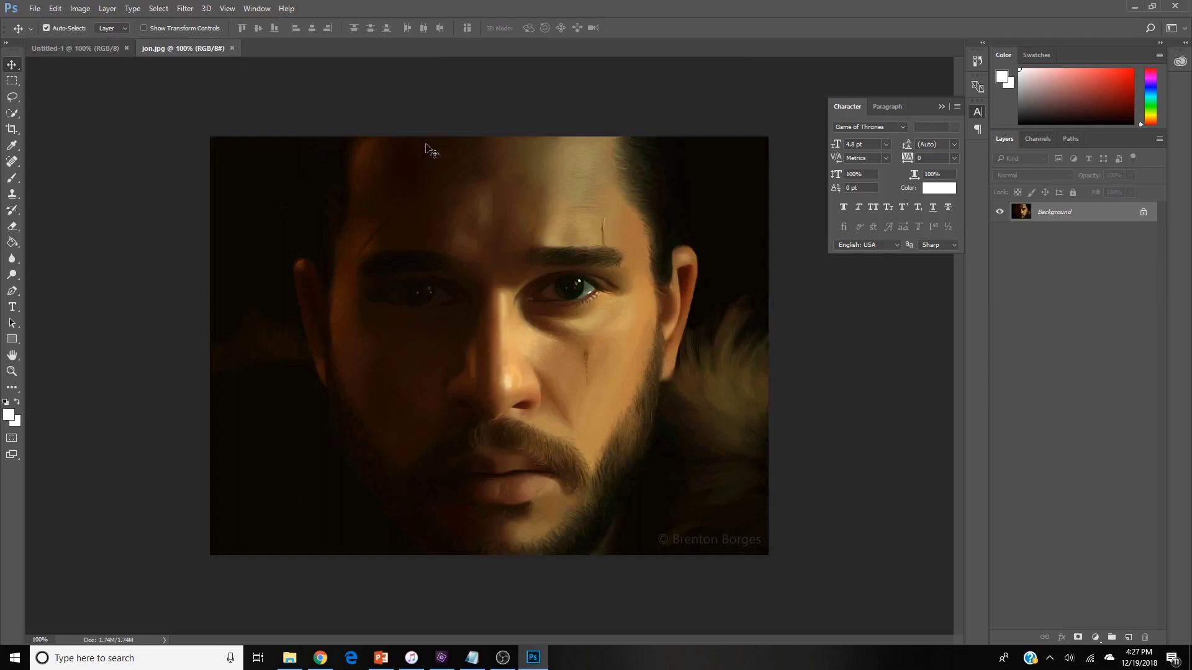
Float the jon.jpg window, move it left, and drag the portrait onto Untitled-1 as Layer 1.
left_click(81, 10)
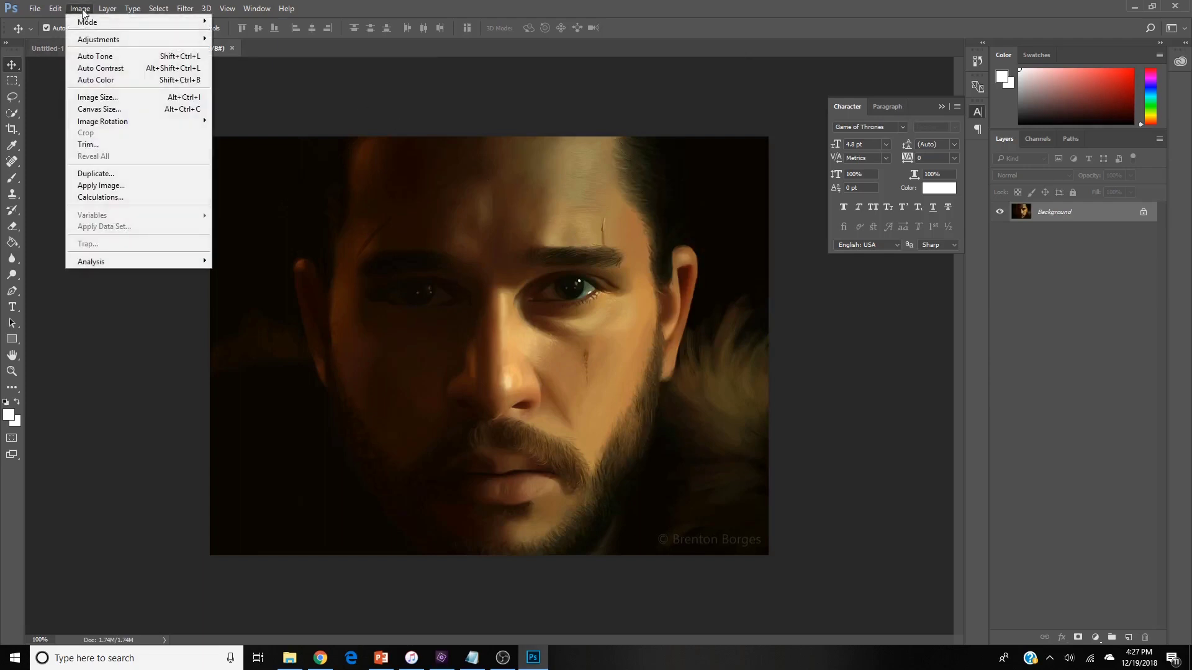
left_click(83, 12)
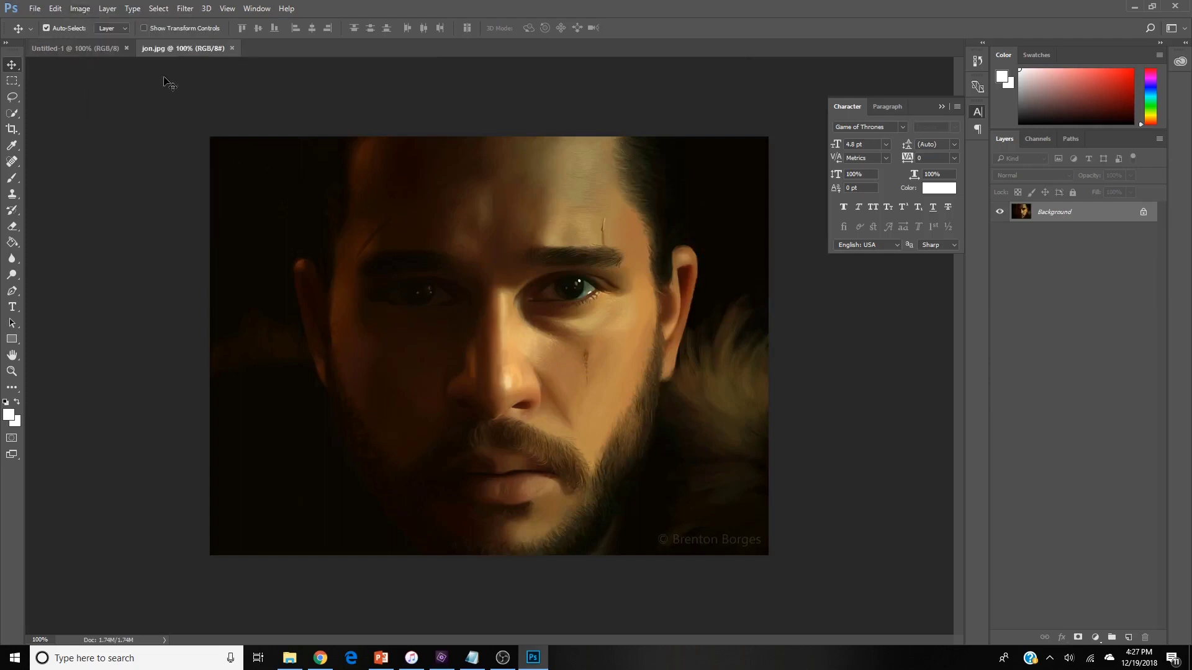
left_click_drag(187, 50, 200, 65)
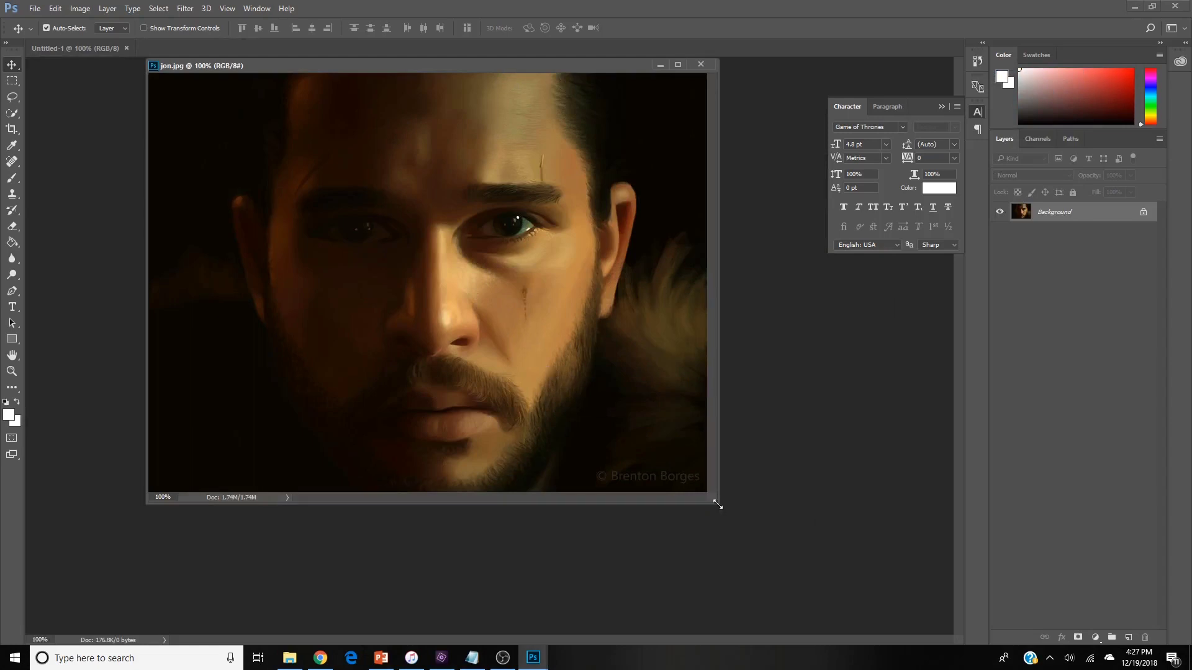
left_click_drag(717, 506, 561, 393)
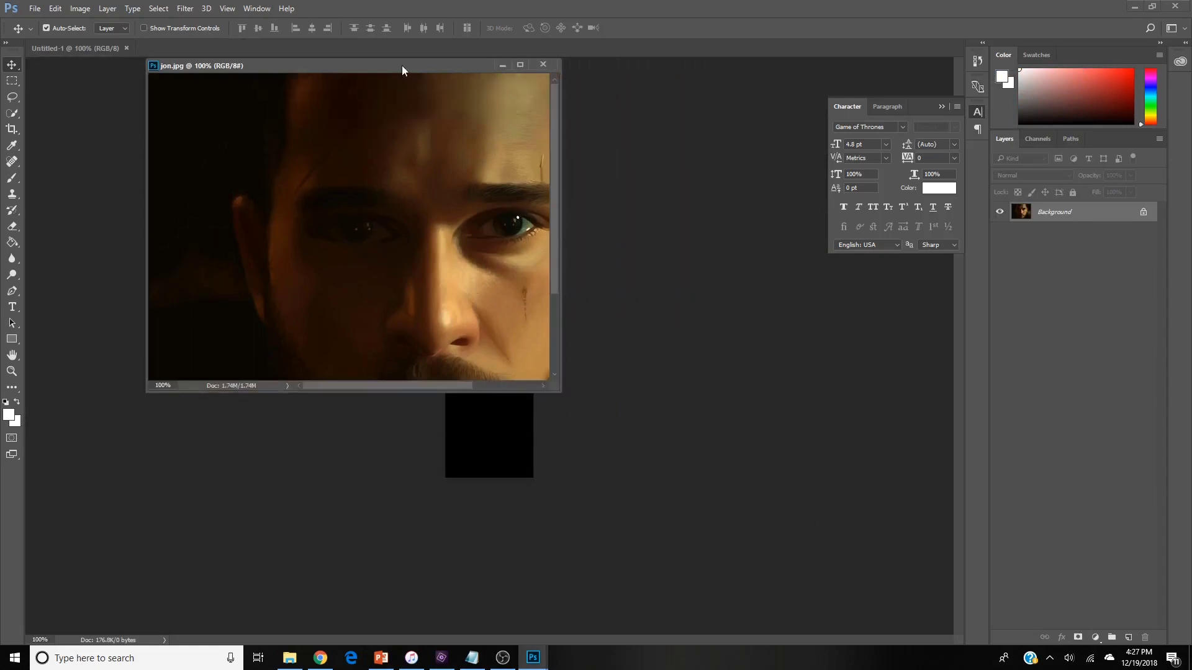
left_click_drag(401, 65, 204, 161)
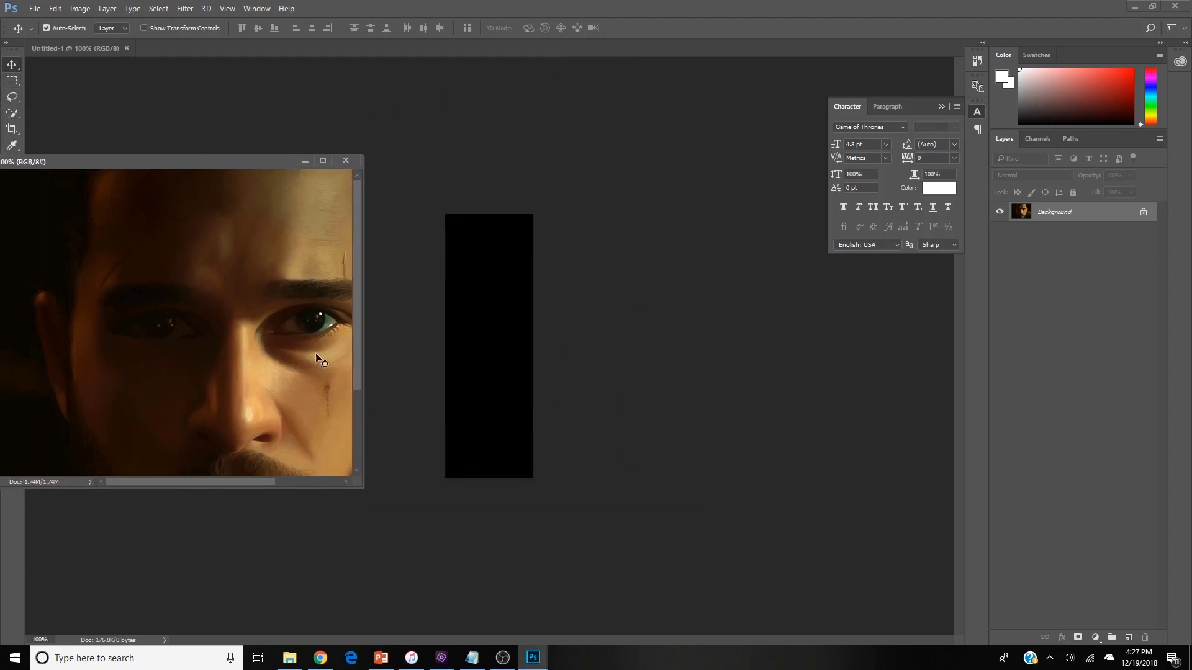
left_click_drag(317, 357, 491, 348)
left_click(303, 167)
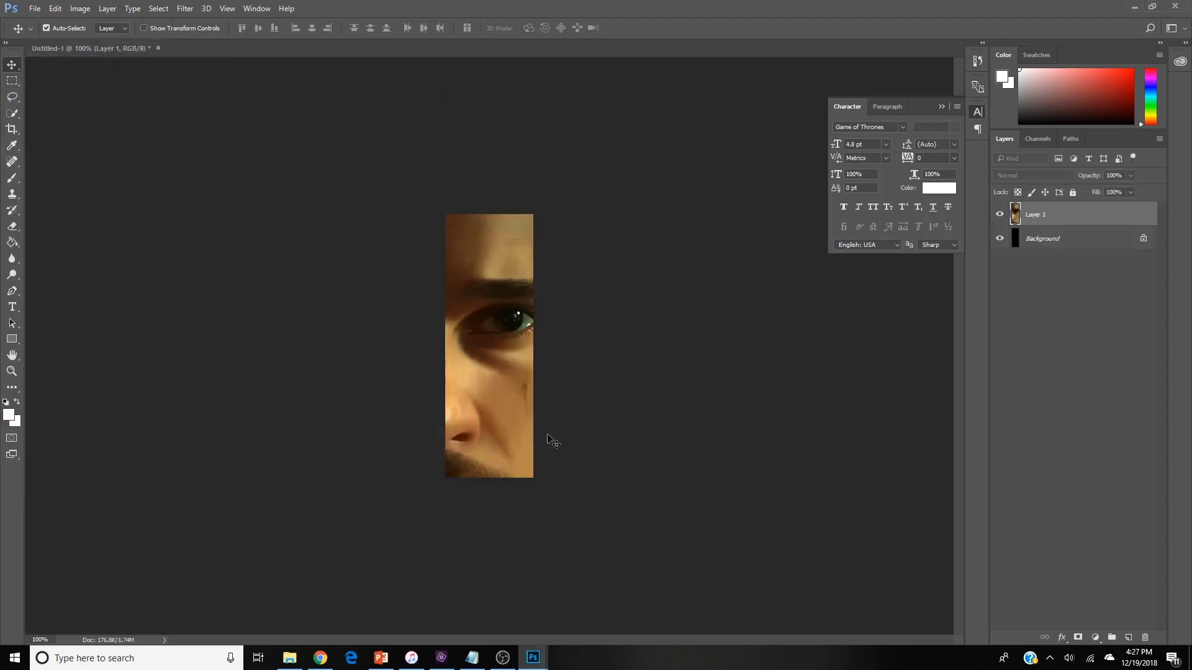
Free Transform the portrait, shrinking it and narrowing it to roughly the bookmark's width.
left_click(55, 9)
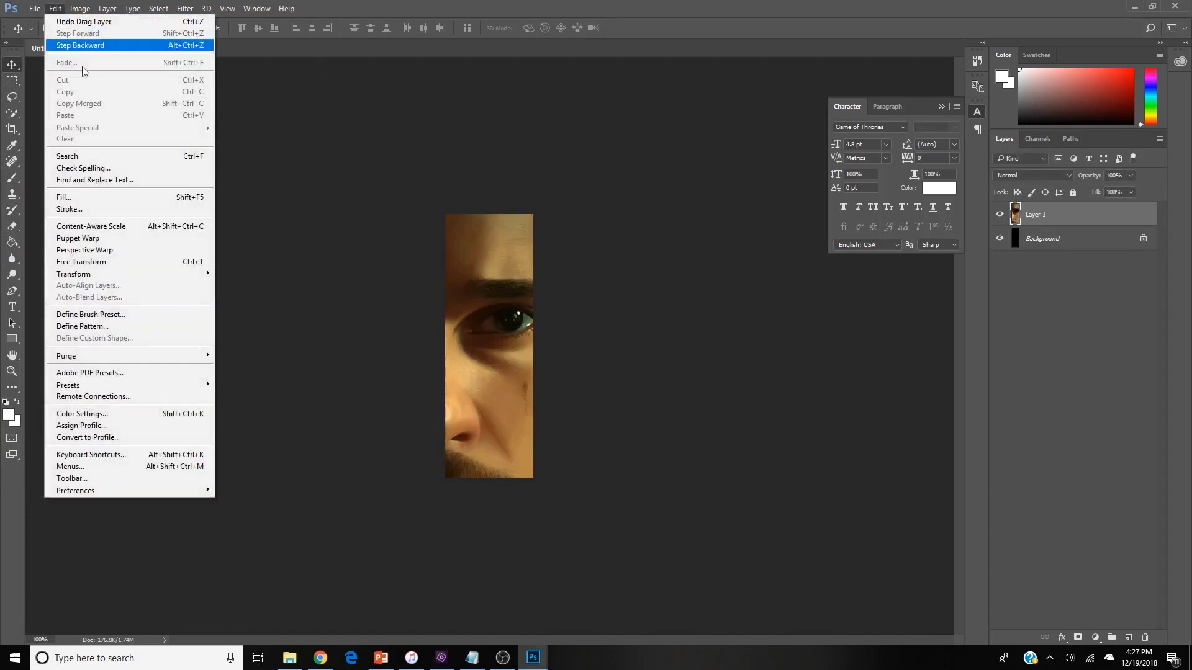
left_click(137, 267)
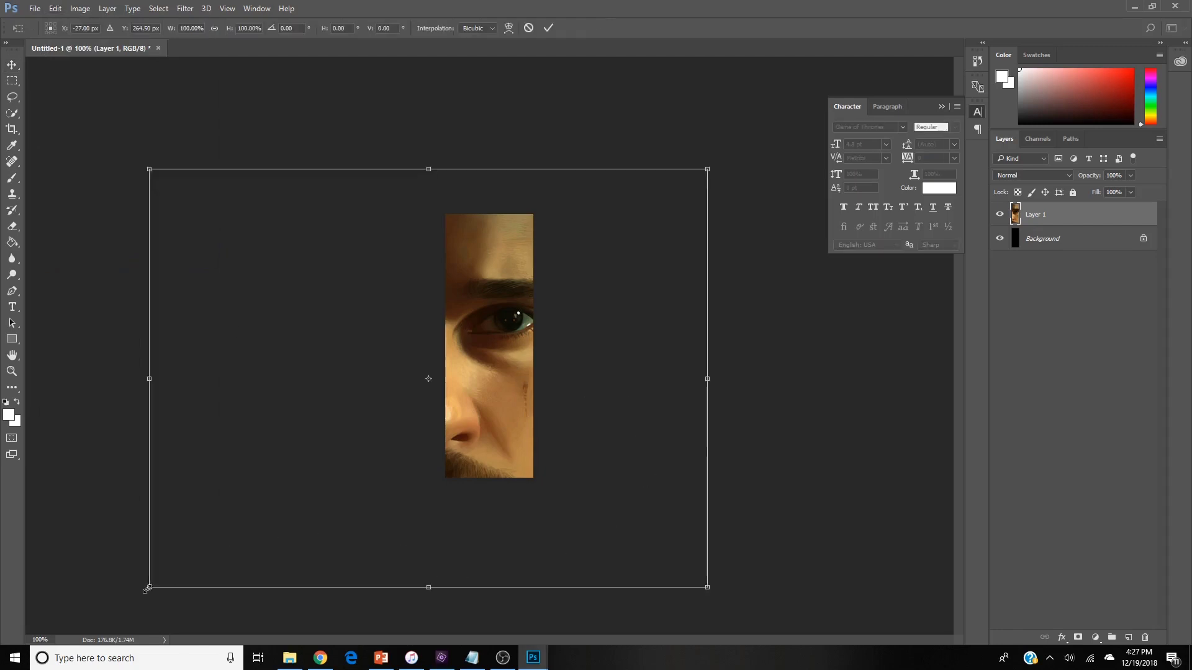
left_click_drag(149, 587, 380, 415)
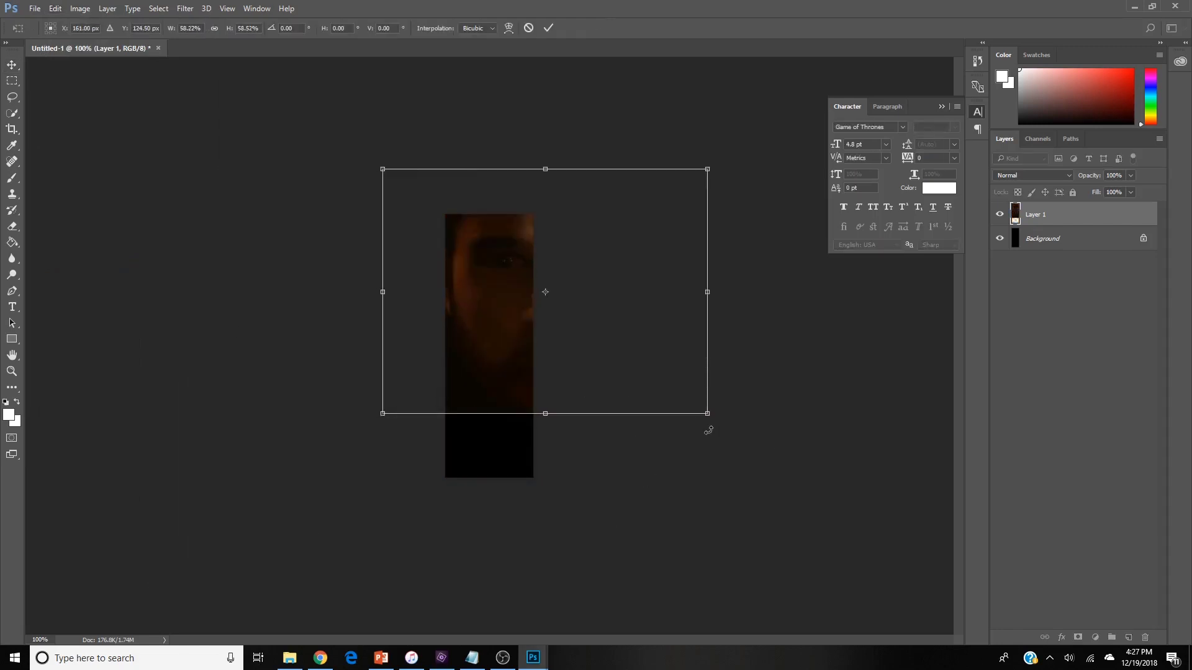
left_click_drag(707, 414, 590, 336)
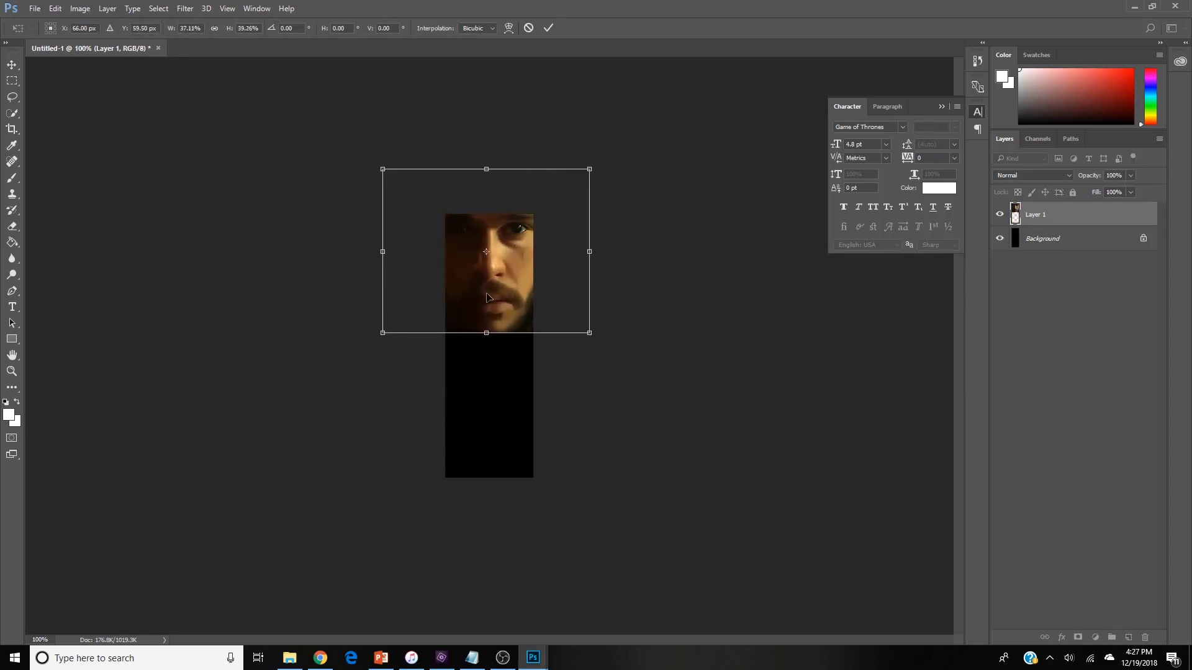
left_click_drag(483, 302, 478, 398)
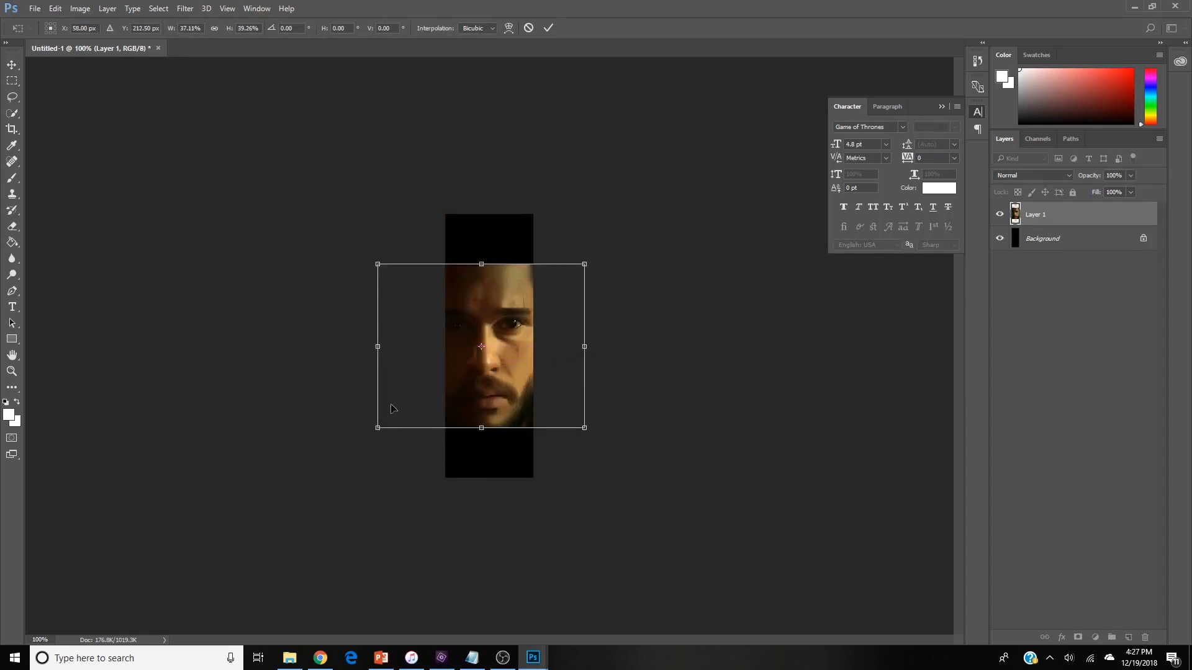
left_click_drag(376, 263, 392, 289)
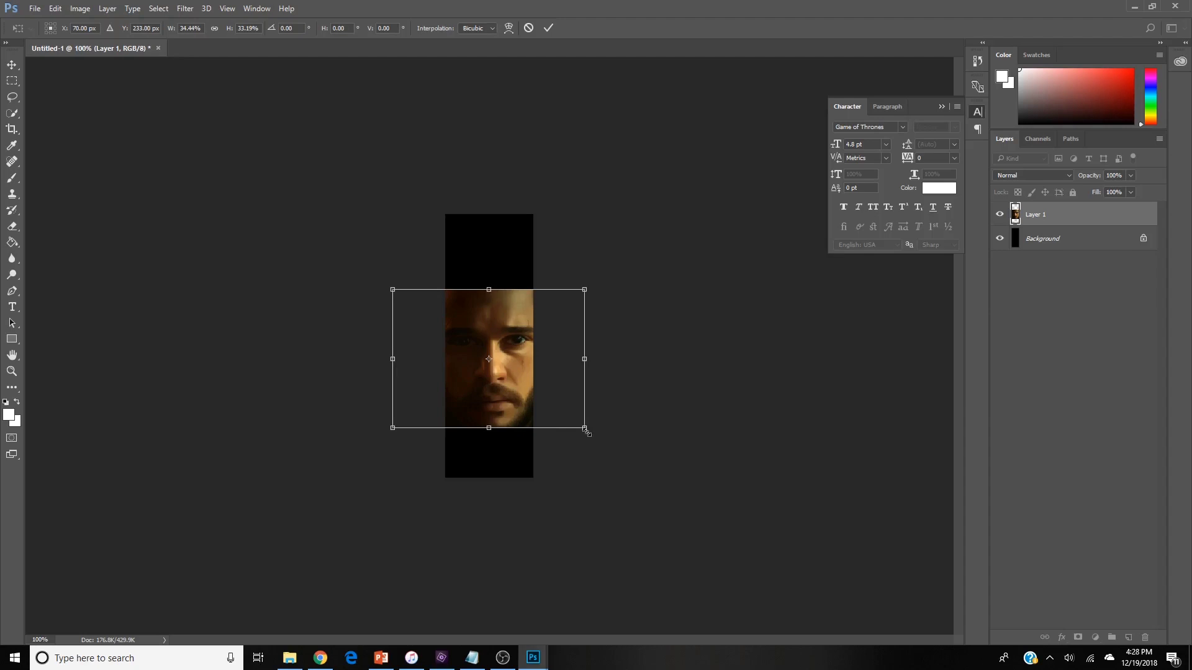
left_click_drag(586, 366, 567, 360)
left_click_drag(392, 359, 415, 359)
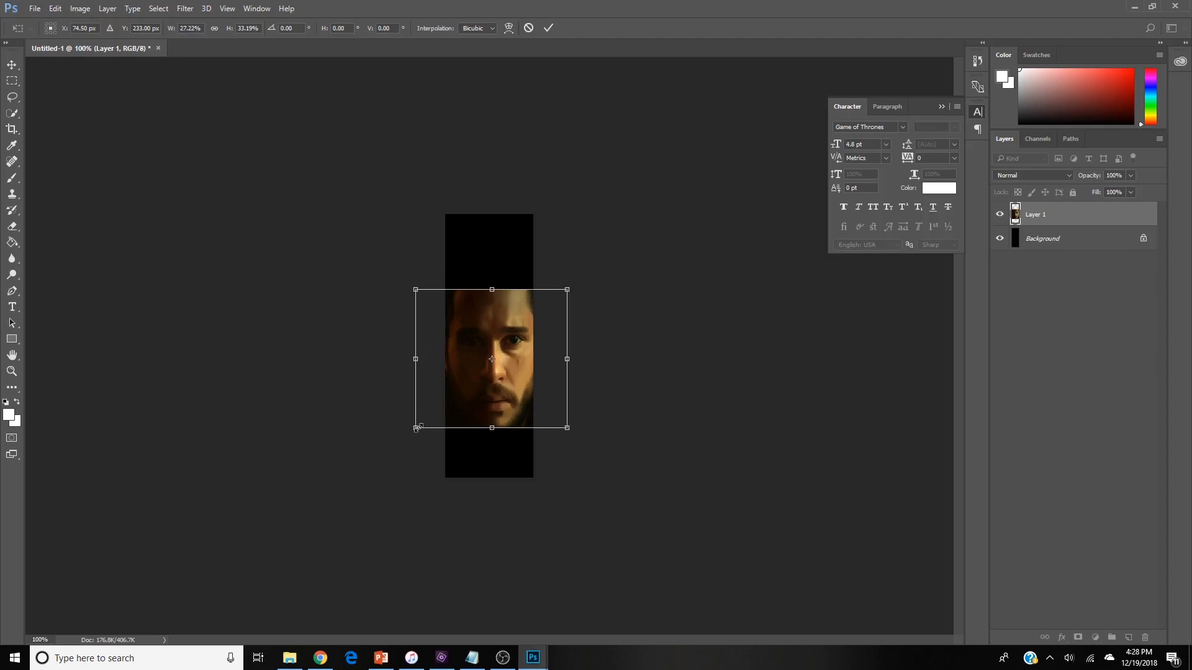
Move the scaled portrait into the lower half, stretch it to cover the strip, and apply.
left_click_drag(415, 427, 437, 407)
left_click_drag(567, 405, 556, 403)
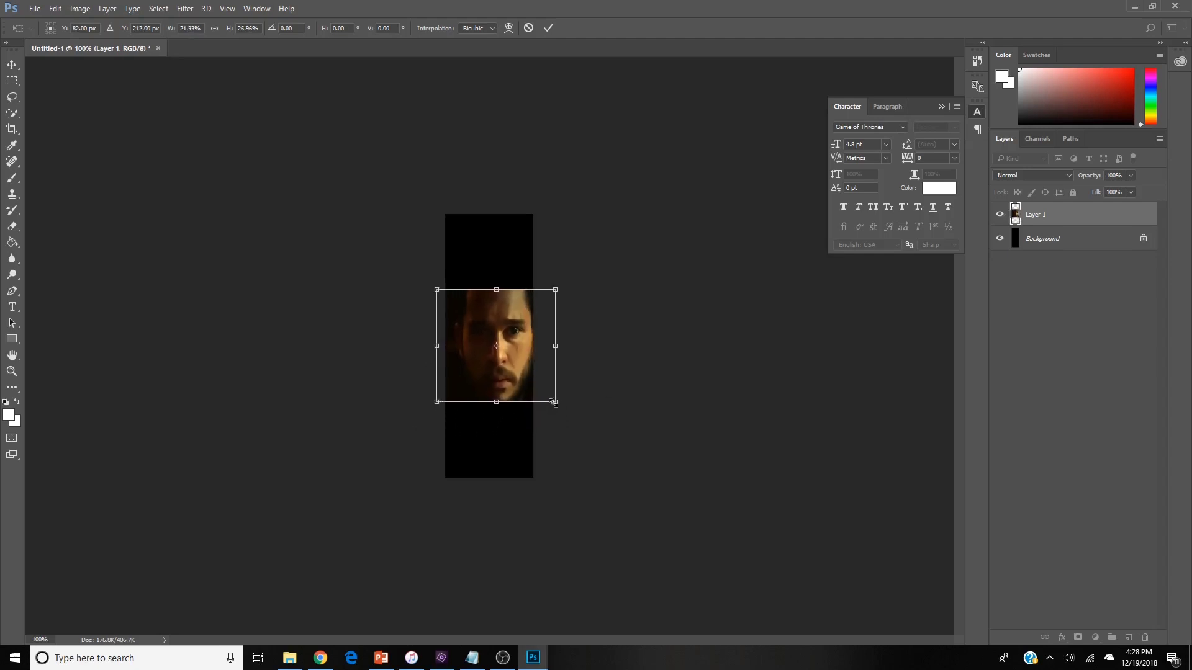
left_click_drag(492, 375, 491, 423)
left_click_drag(549, 306, 550, 304)
left_click_drag(489, 378, 489, 402)
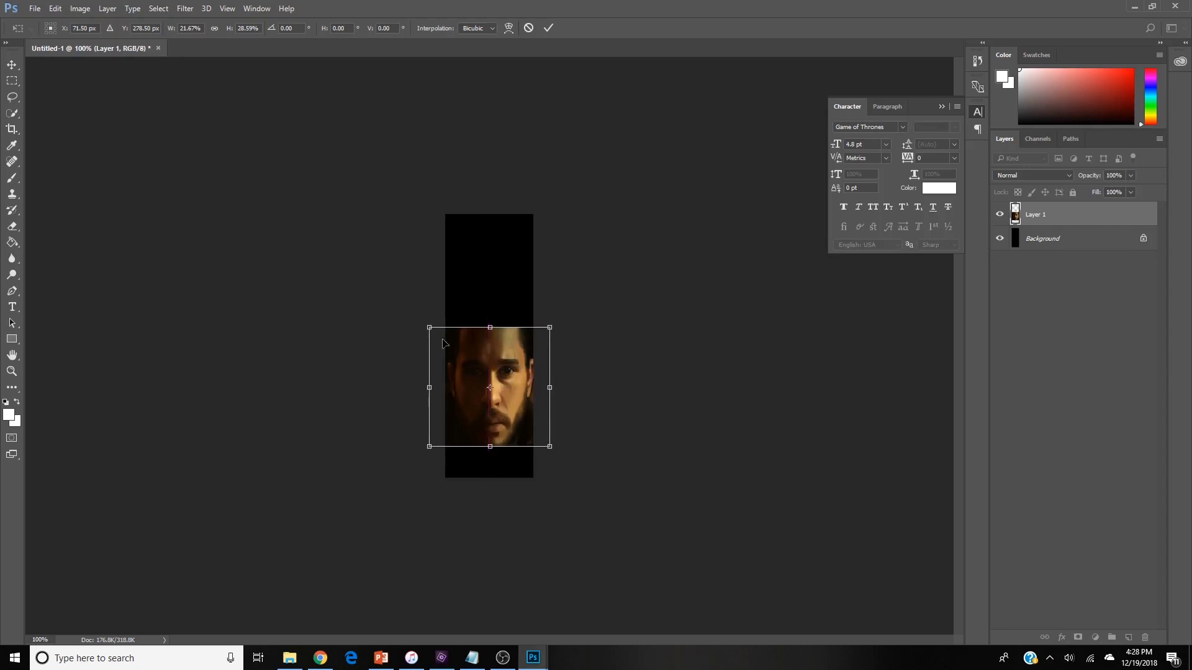
left_click_drag(428, 327, 426, 325)
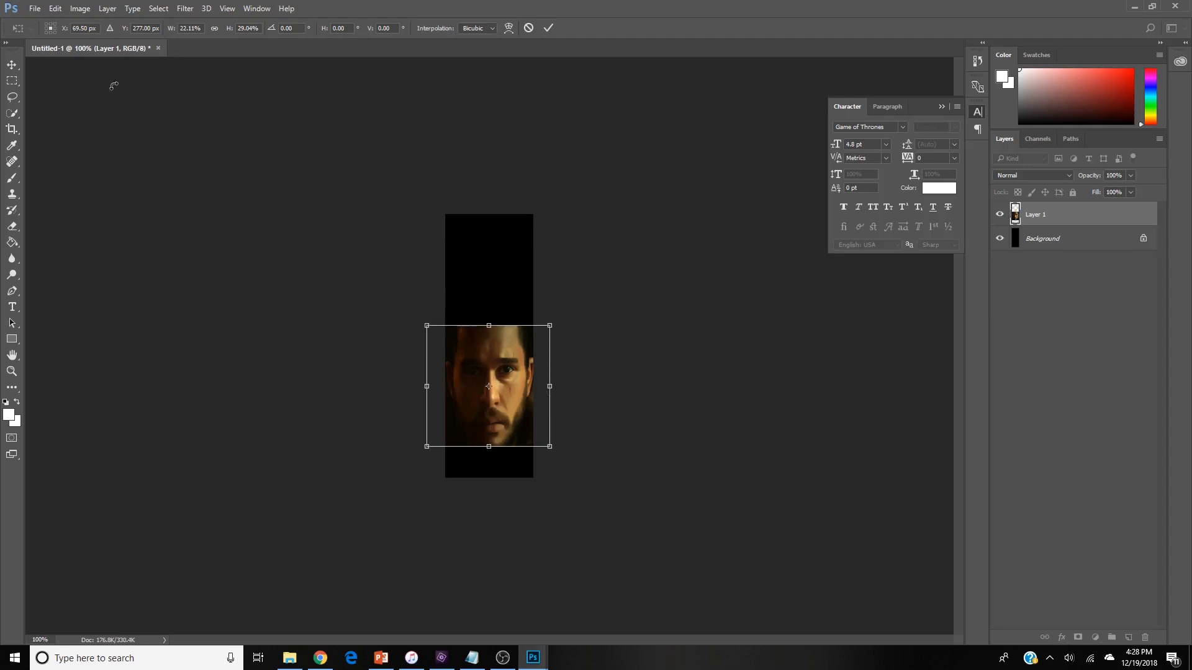
left_click(15, 68)
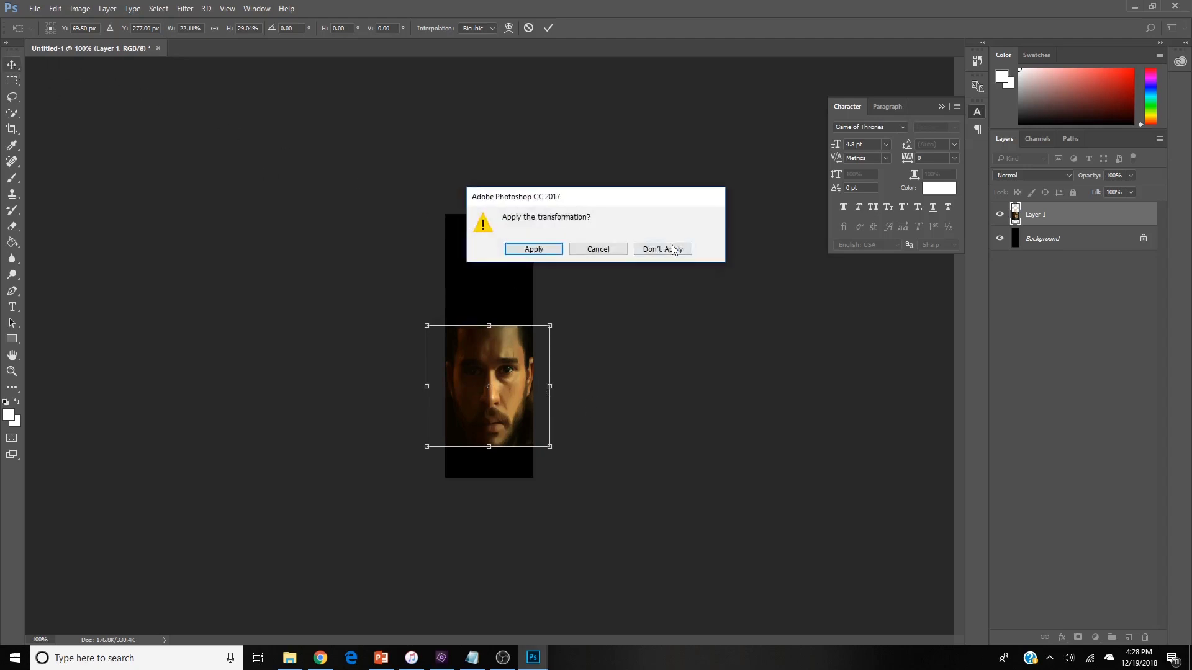
left_click(535, 251)
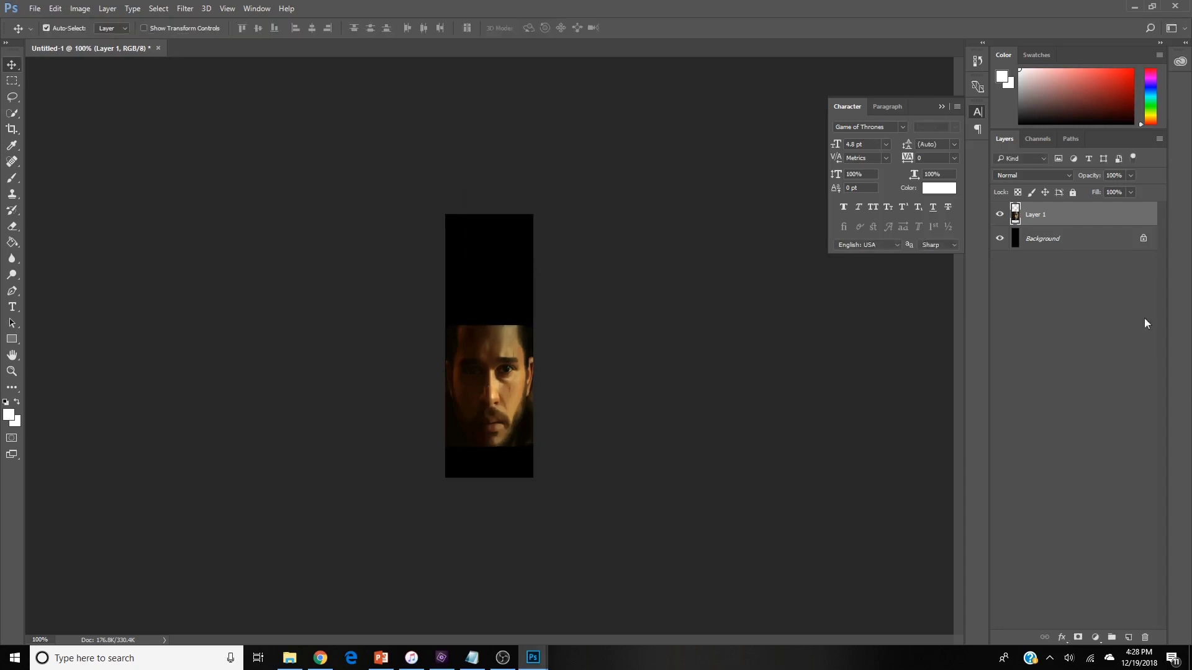
Unlock the Background layer and combine it with the portrait using Layer > Merge Visible.
left_click(1143, 239)
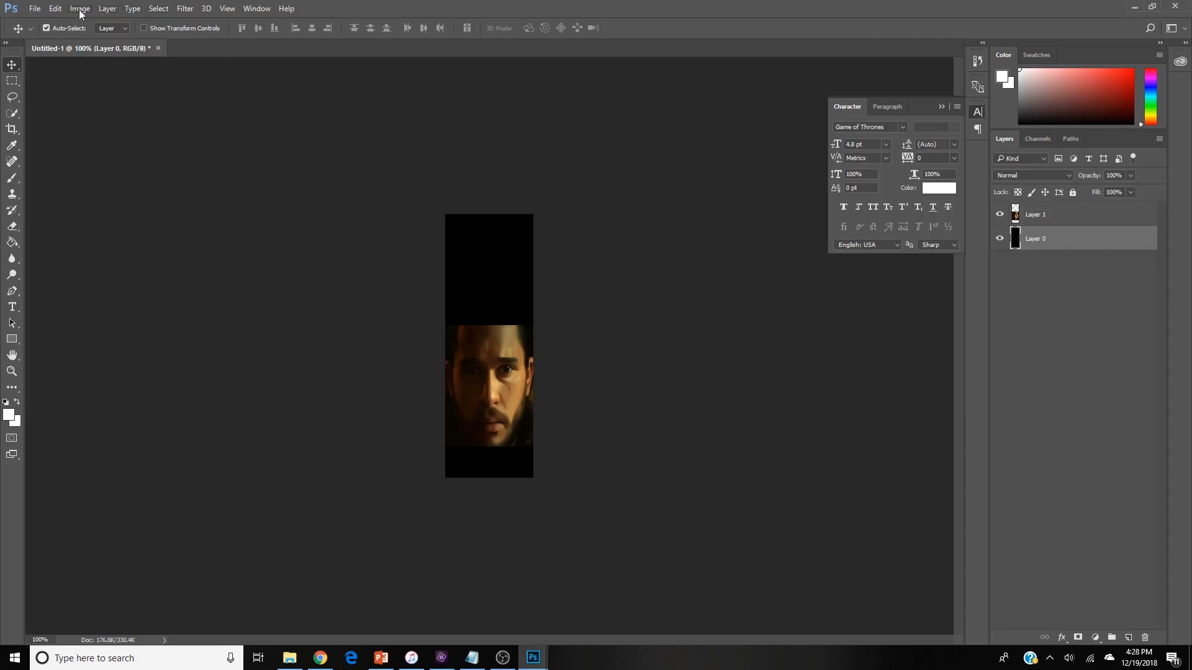
left_click(114, 14)
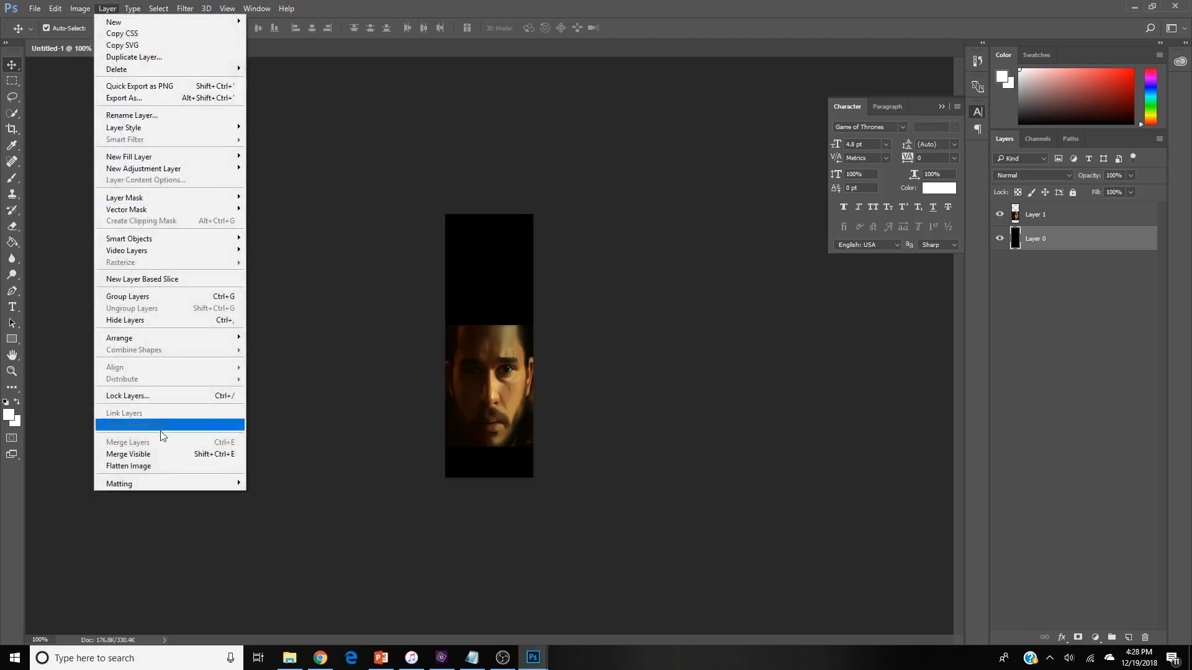
left_click(168, 462)
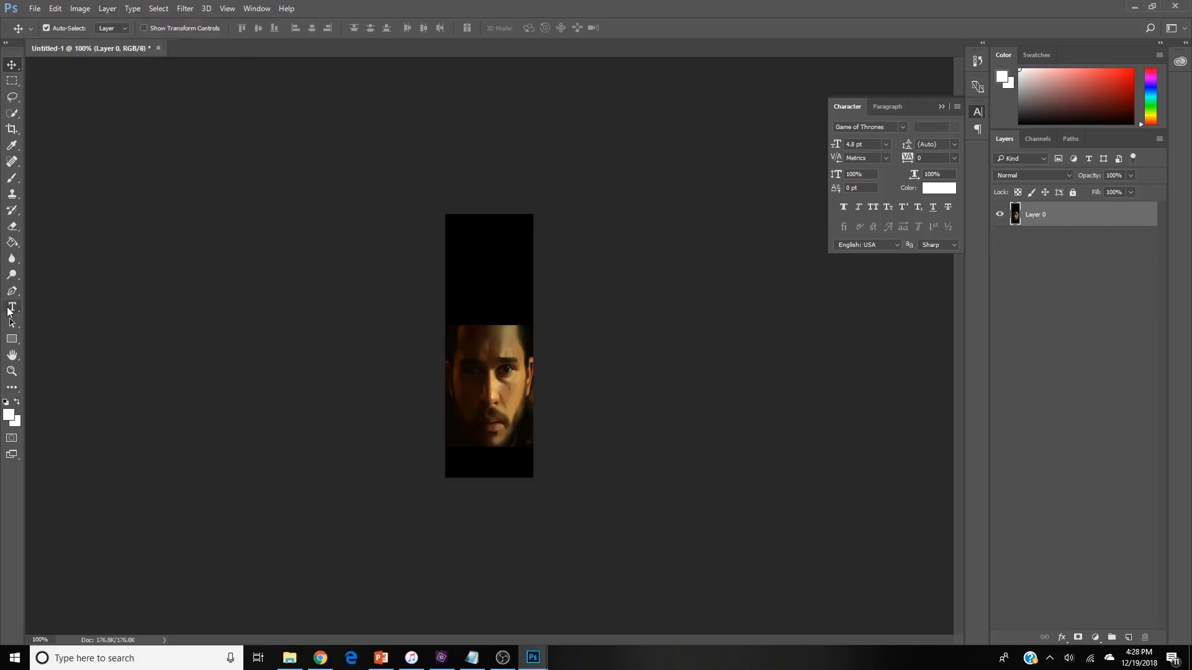
left_click(12, 306)
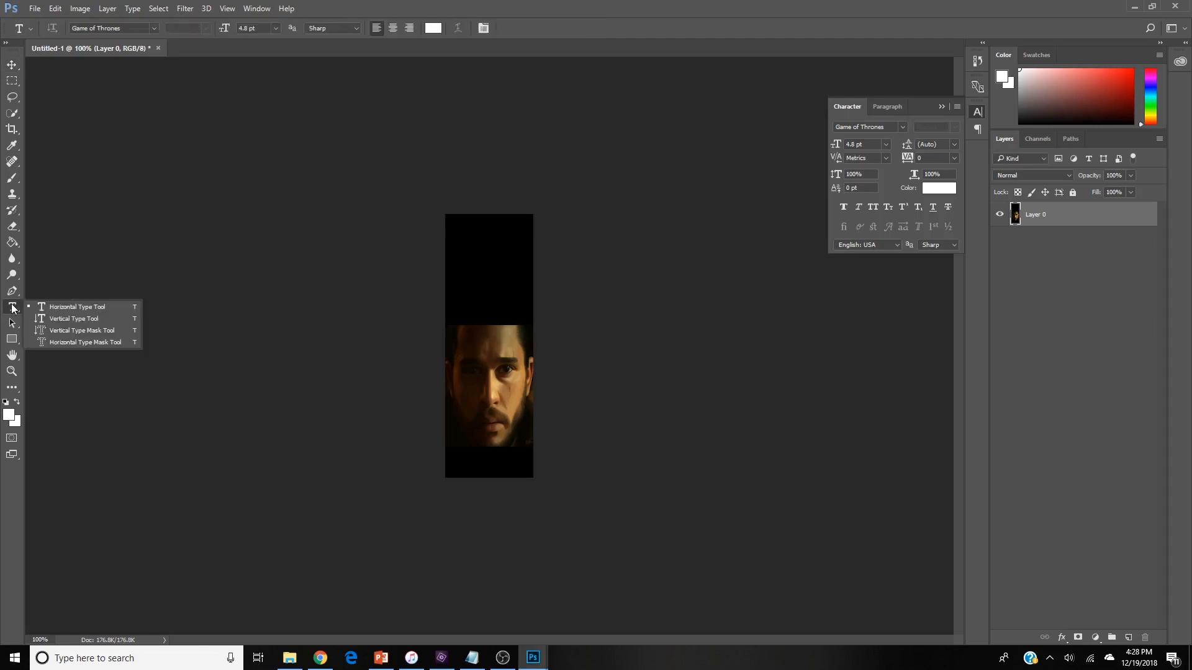
Start centre-aligned 13.5 pt horizontal text at the bookmark top reading ALL HAIL.
left_click(57, 310)
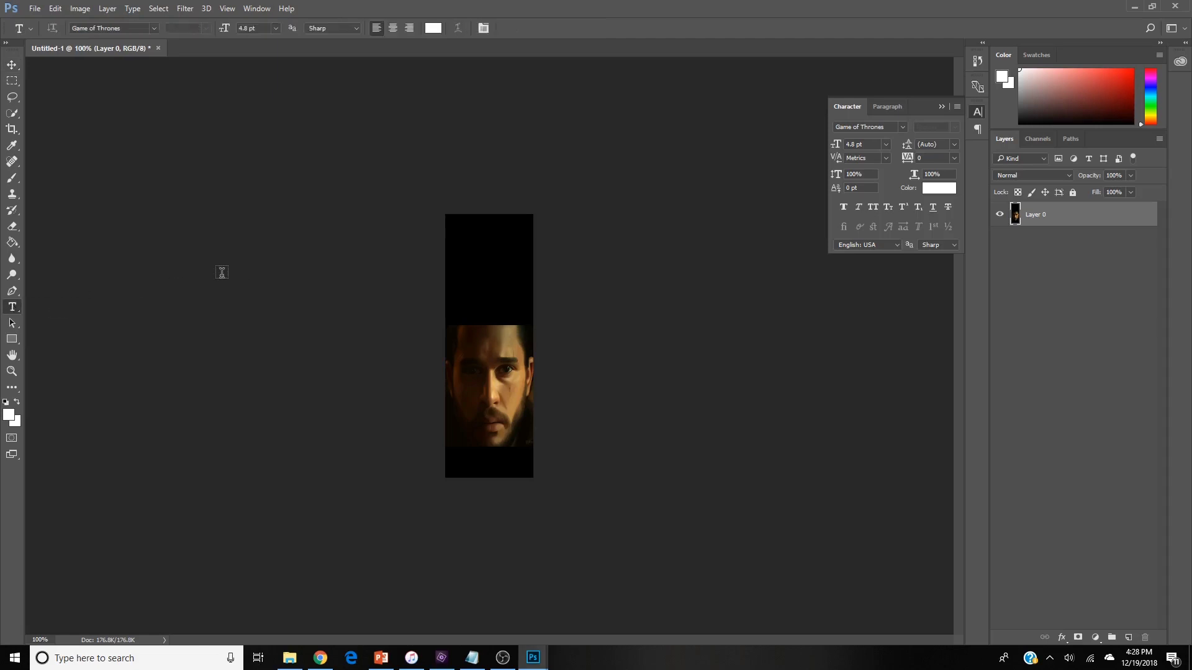
left_click(391, 29)
left_click(463, 261)
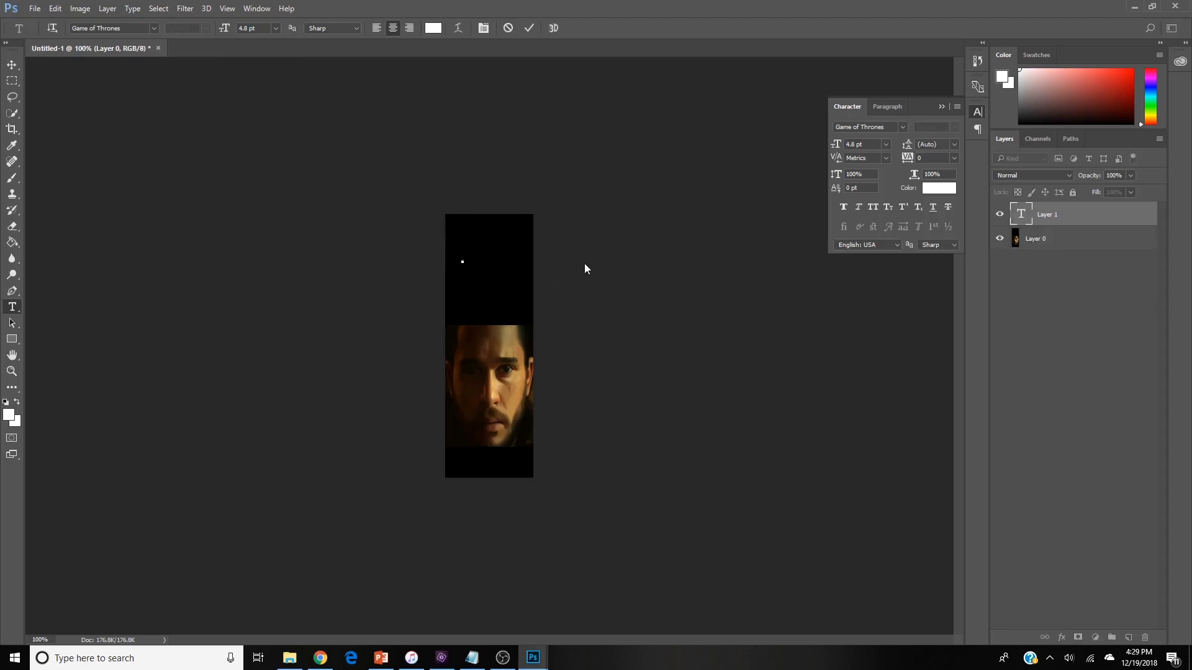
left_click(867, 145)
type("13.5")
key("Return")
type("LL HAIL")
Add the lines THE KING and IN THE NORTH below ALL HAIL and nudge the block right.
left_click_drag(466, 283, 489, 284)
type("HE")
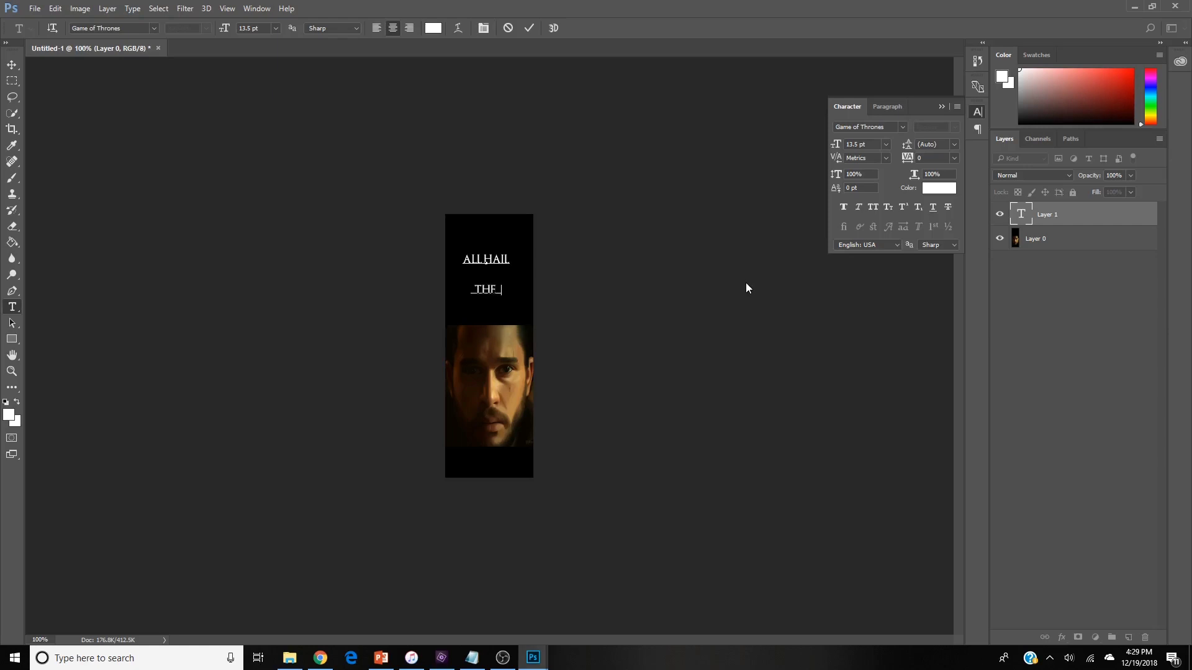
type(" KING")
type("IN THE")
type(" NORTH")
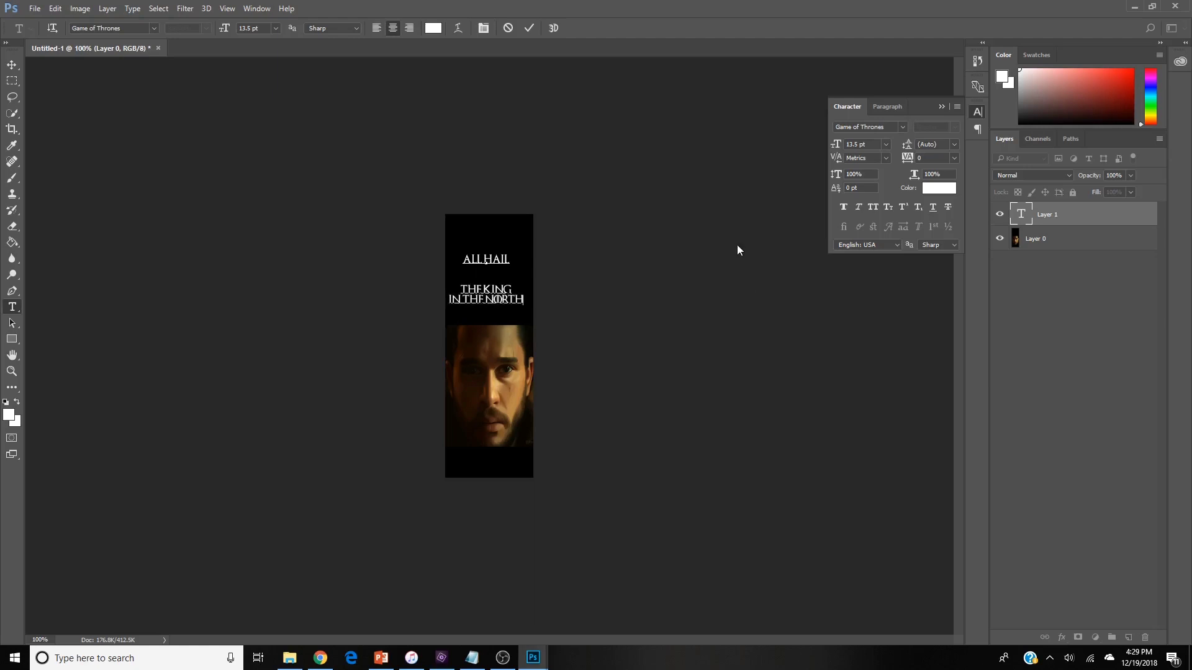
left_click_drag(520, 319, 523, 319)
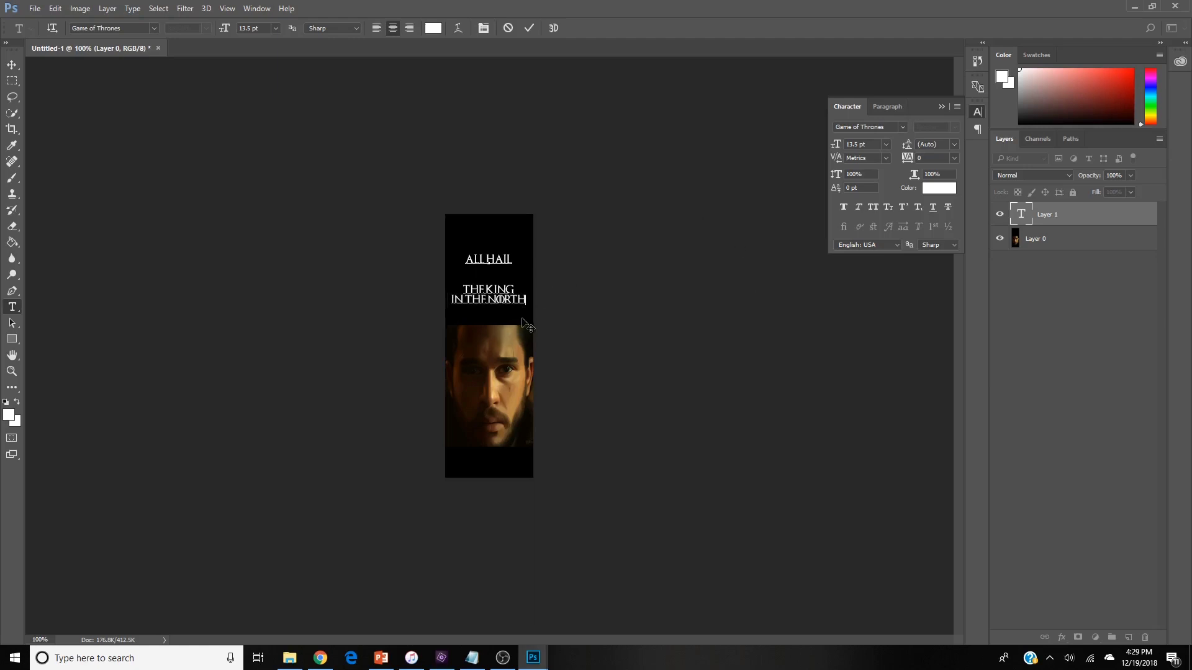
Resize ALL HAIL to 14 pt and THE KING IN THE NORTH to 15 pt, then undo.
left_click(519, 262)
left_click_drag(520, 262, 459, 256)
left_click(886, 144)
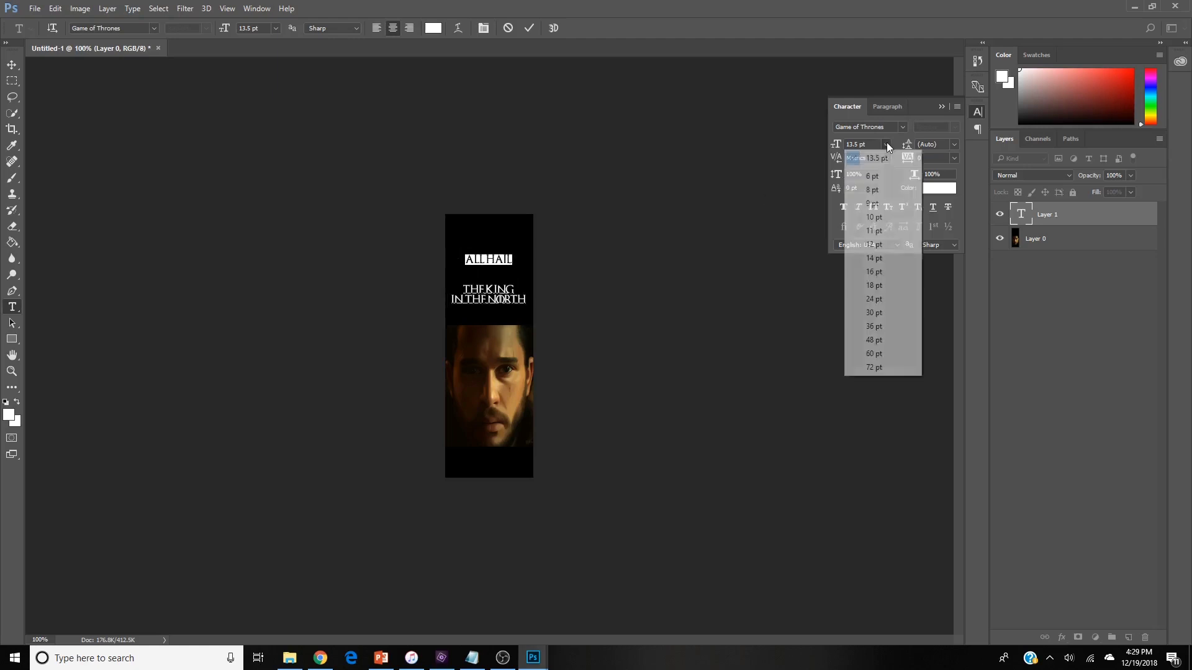
left_click(886, 144)
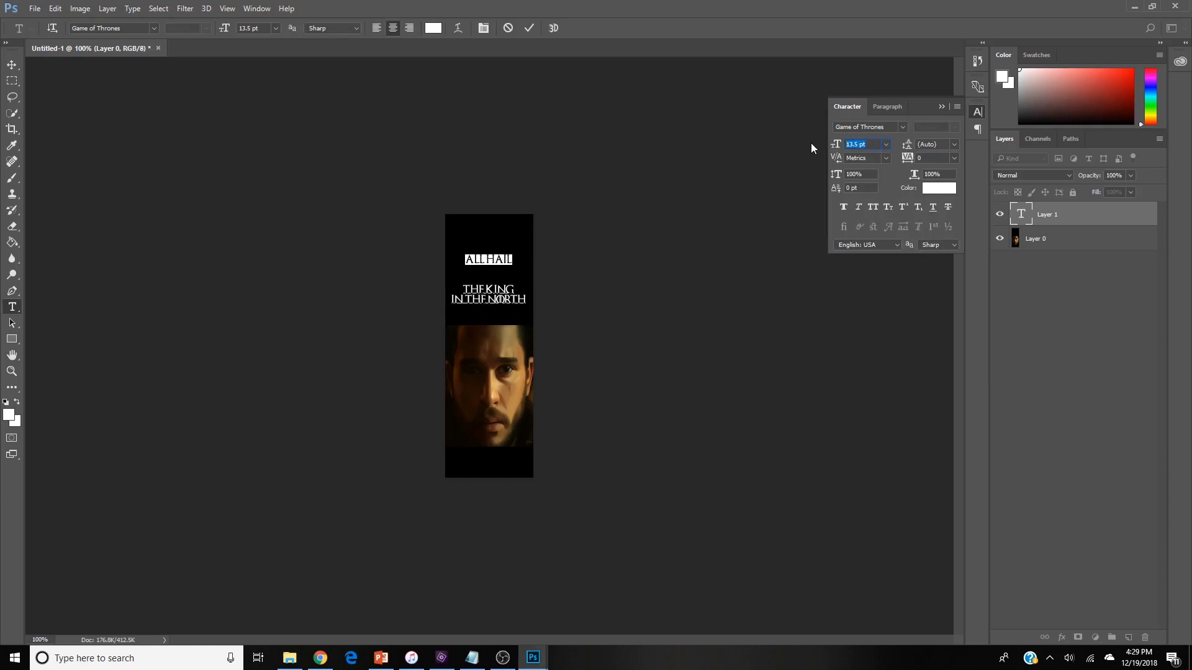
type("14")
key("Return")
left_click_drag(492, 279, 508, 326)
type("15")
key("Return")
left_click(494, 277)
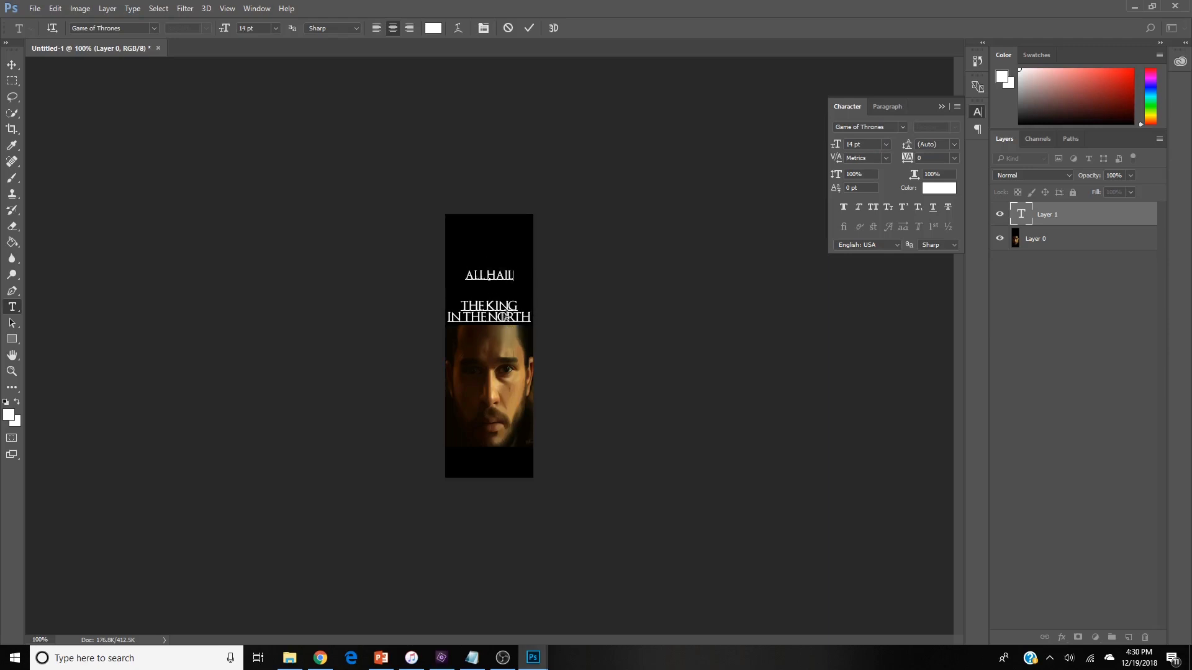
key("ctrl+z")
key("ctrl+z")
key("ctrl+z")
key("ctrl+z")
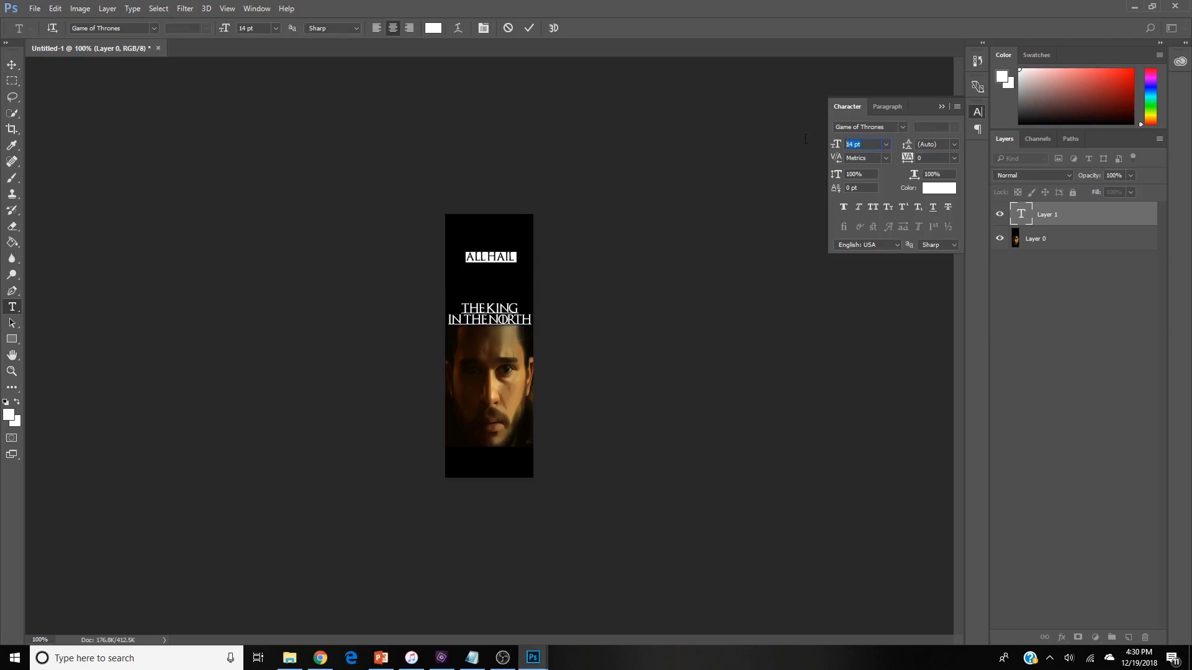
Add LONG MAY HE REIGN near the bottom at 11 pt and commit it.
left_click(454, 470)
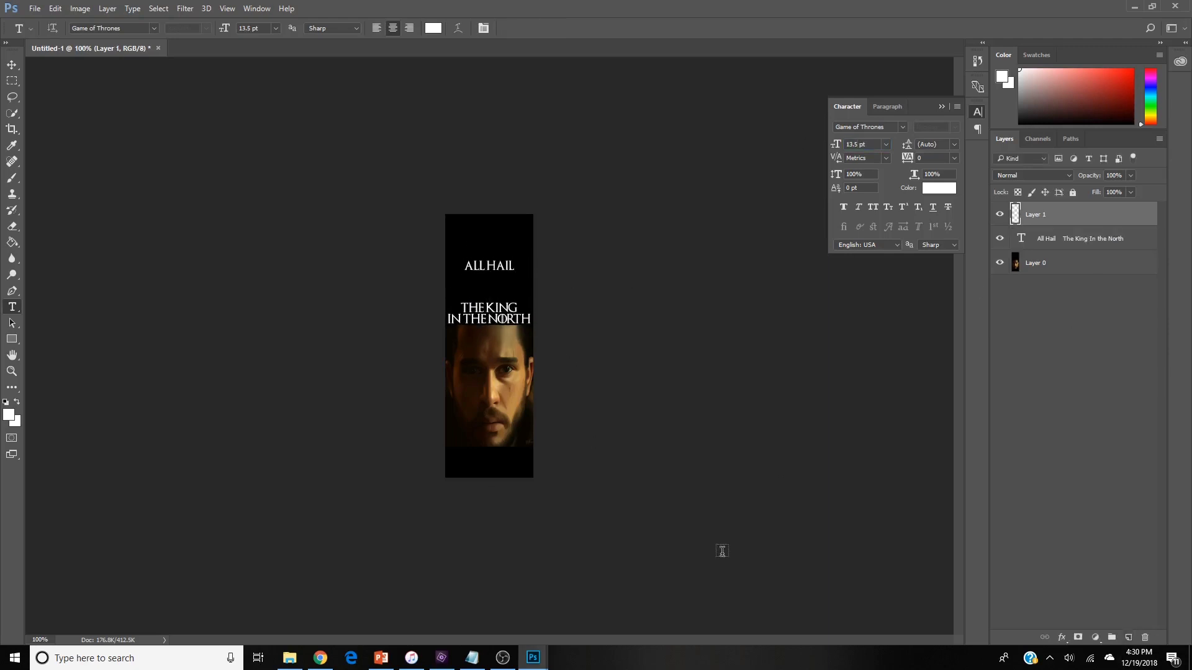
type("LONG MAY HE REIGN")
key("ctrl+a")
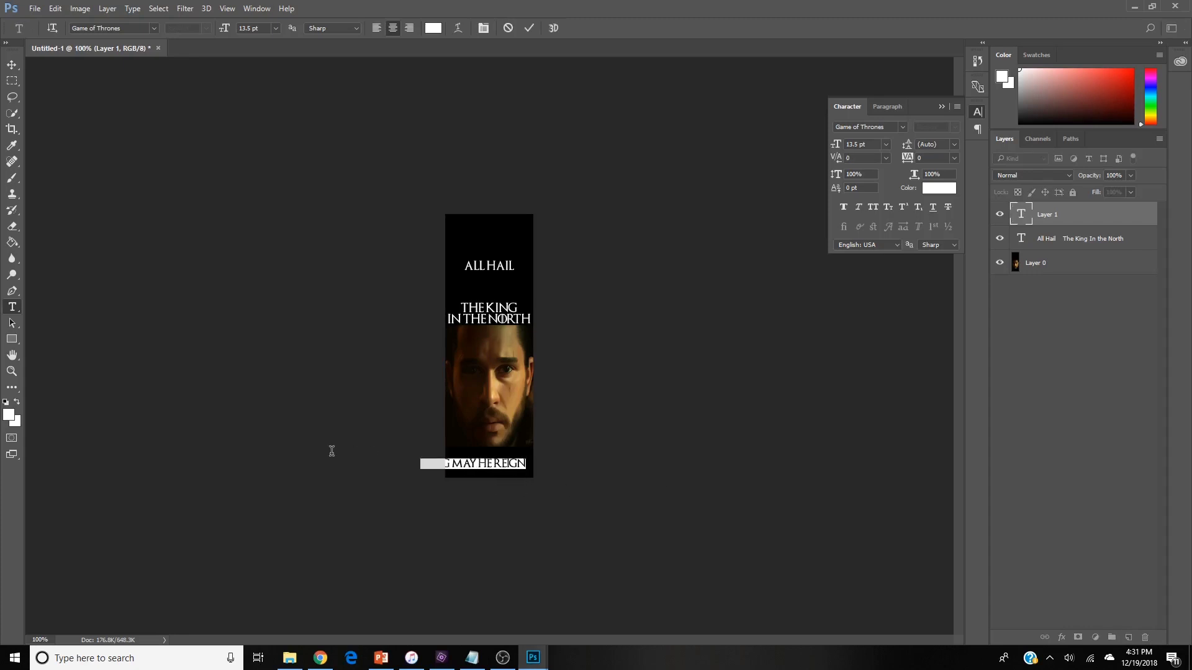
left_click(863, 144)
type("11.5")
key("Return")
type("11")
key("Return")
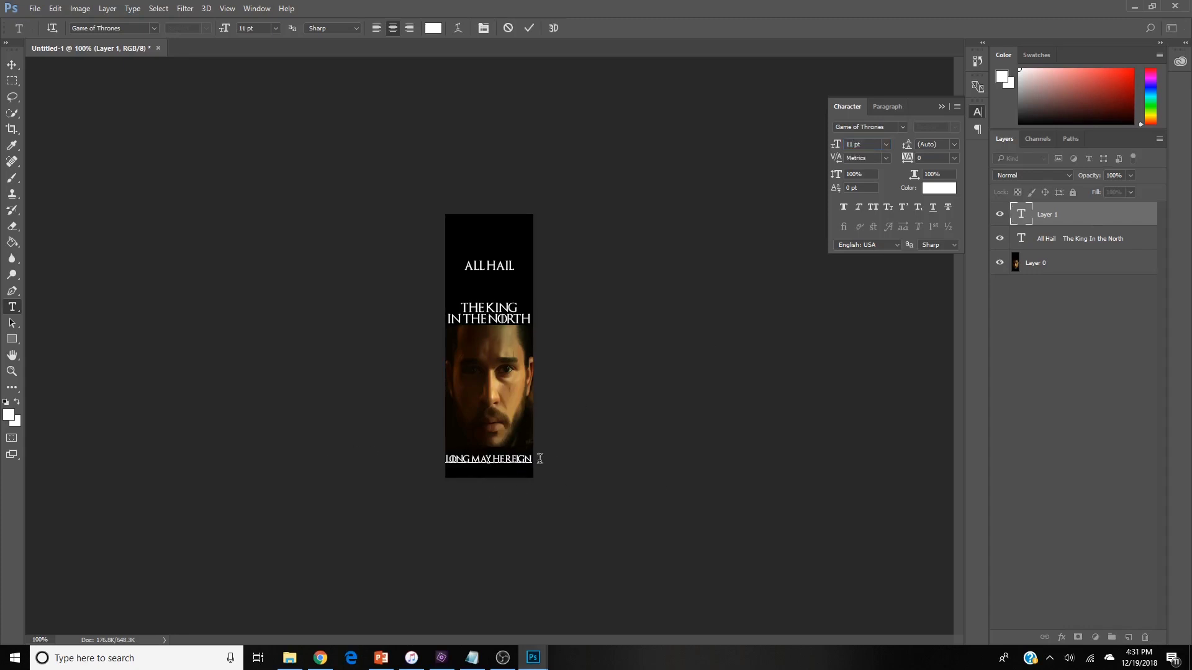
key("ctrl+Return")
key("v")
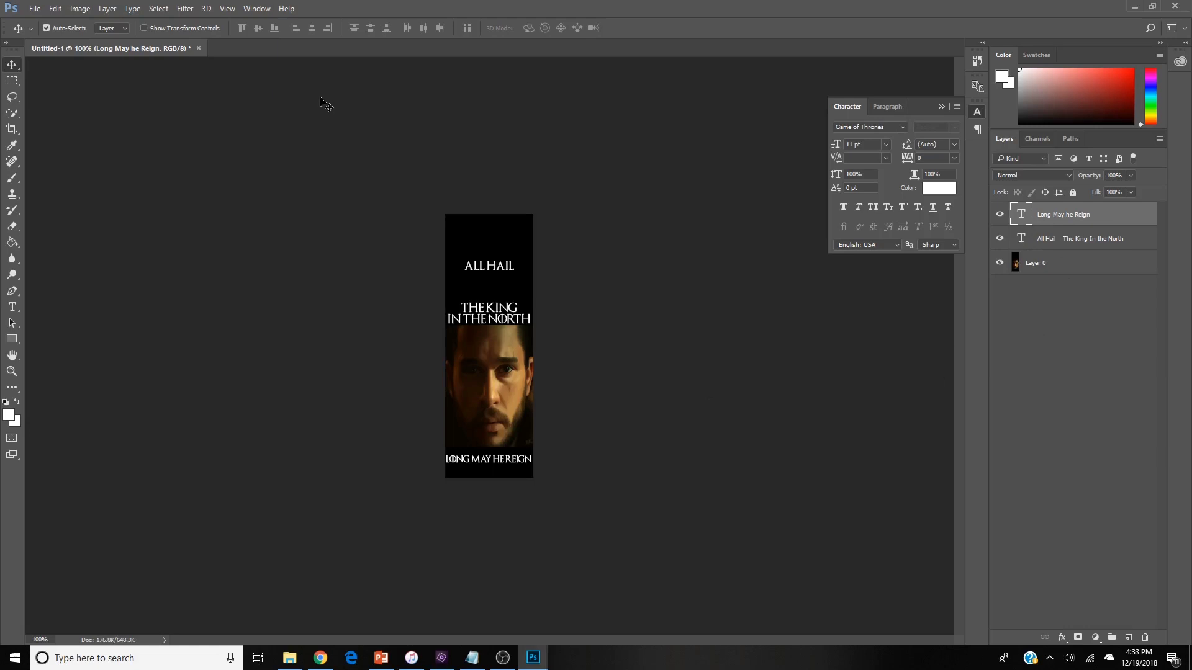
Merge the text and image layers into a single layer.
left_click(81, 8)
mouse_move(107, 8)
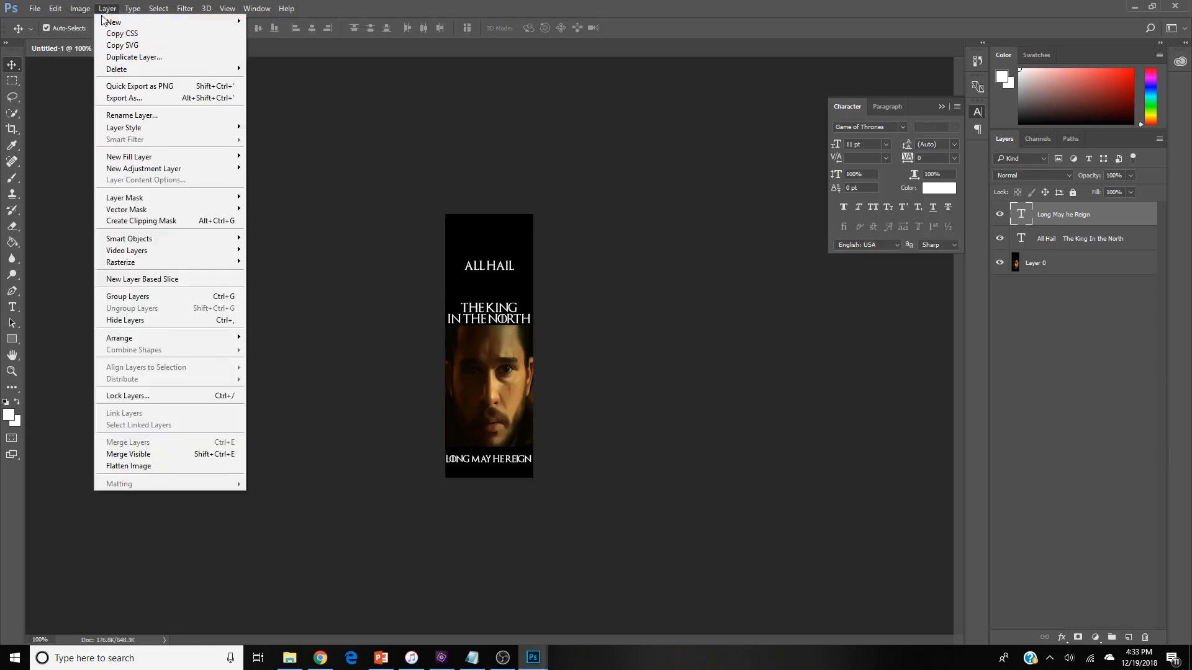
left_click(154, 454)
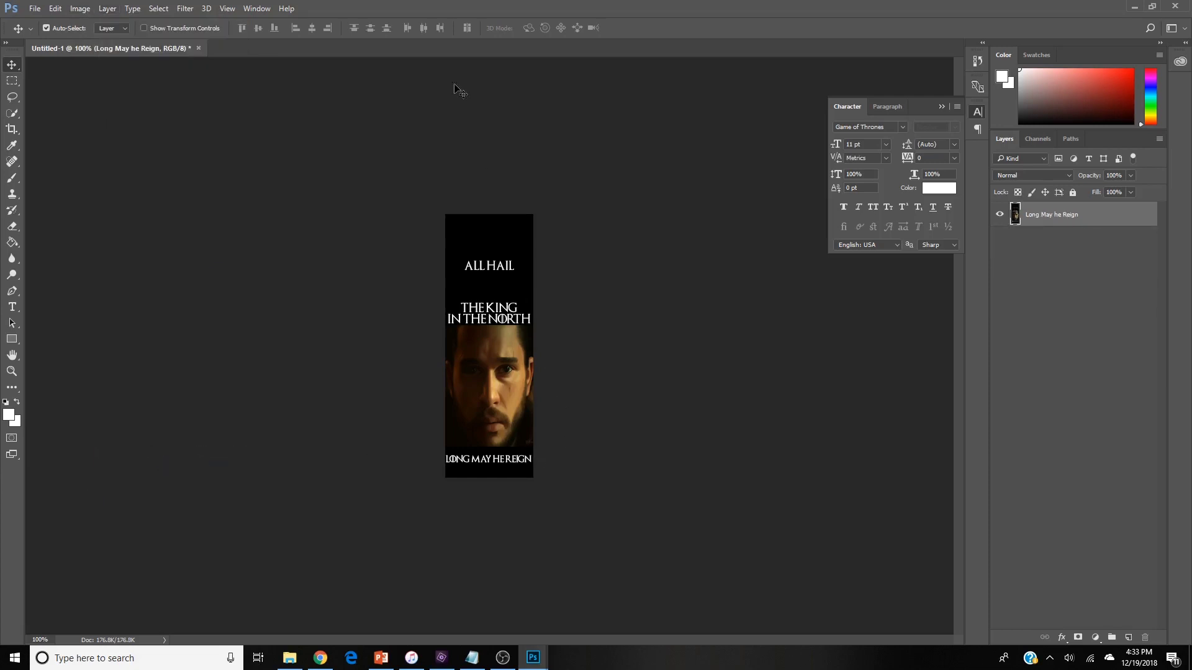
Set the canvas width to 10 cm in Canvas Size, using centimetre units.
left_click(80, 9)
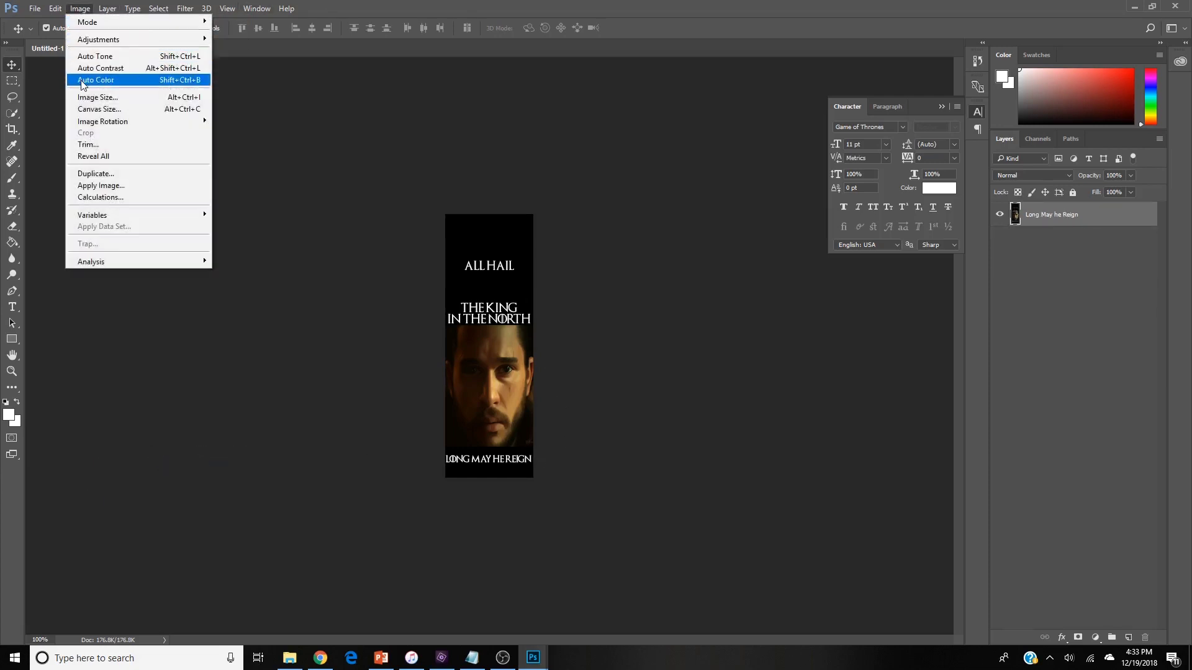
left_click(92, 110)
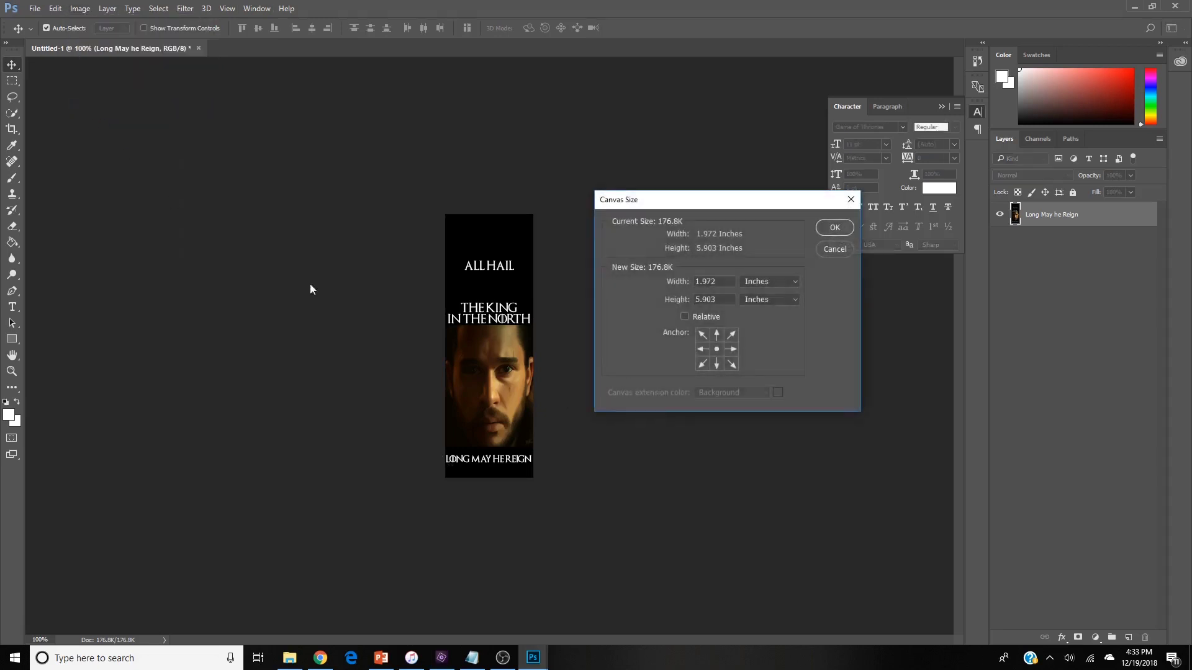
left_click(790, 283)
left_click(774, 320)
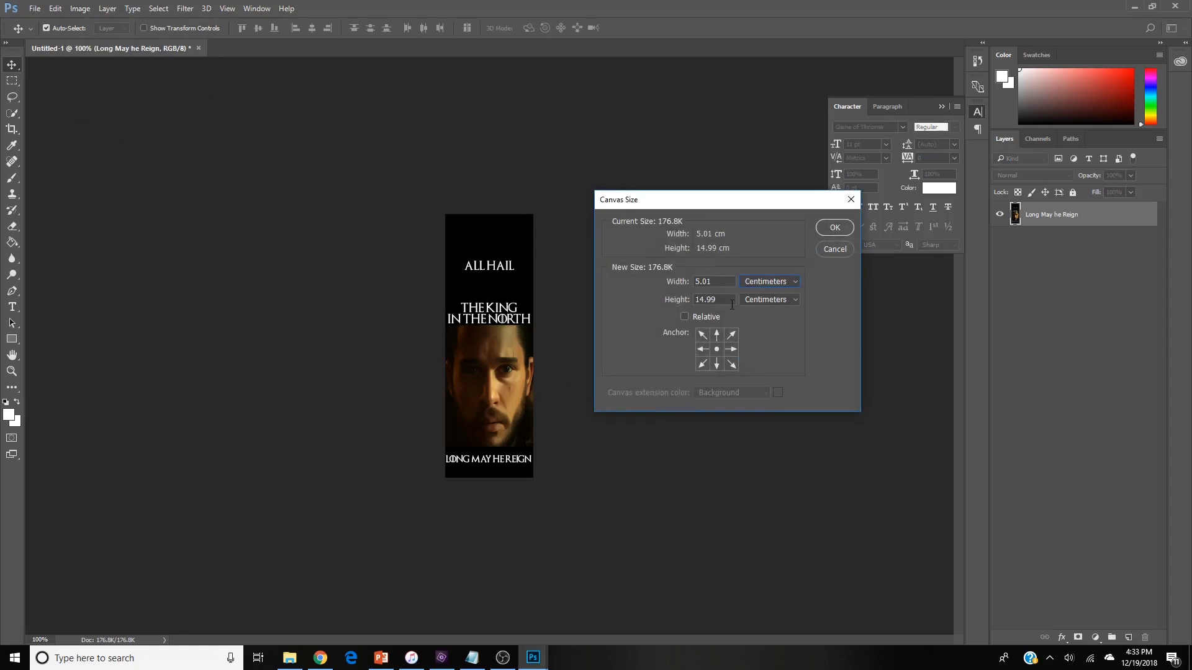
double_click(724, 283)
type("10")
left_click(832, 228)
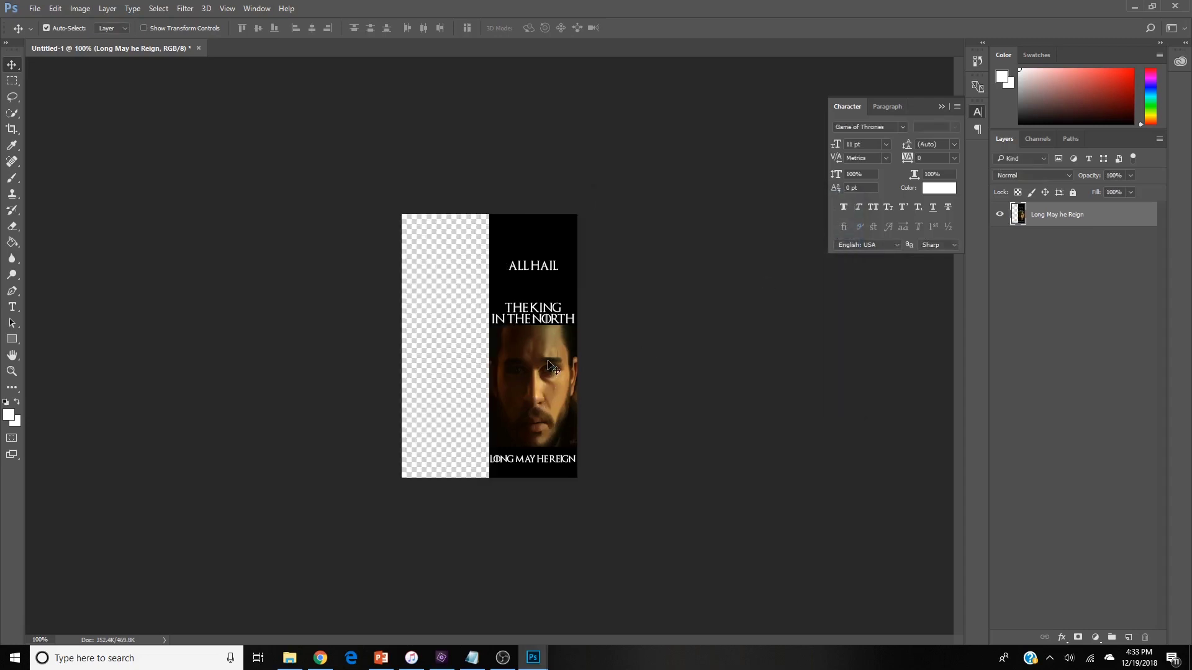
Duplicate the bookmark layer and drag the copy into the empty left half.
right_click(1089, 216)
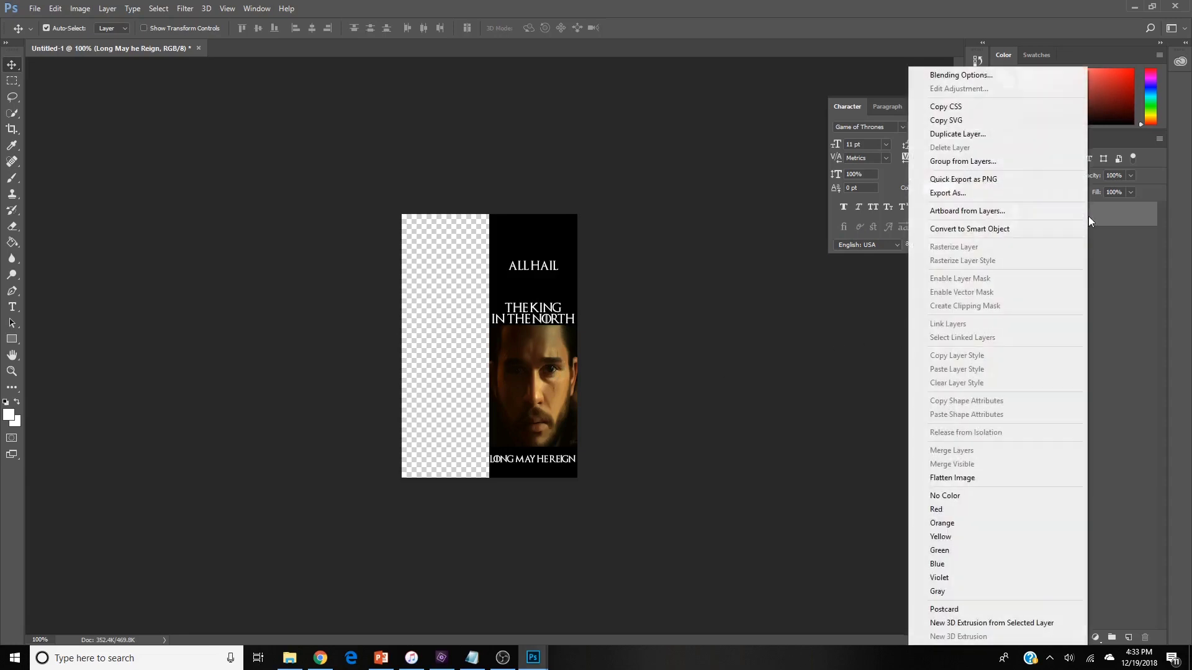
left_click(974, 139)
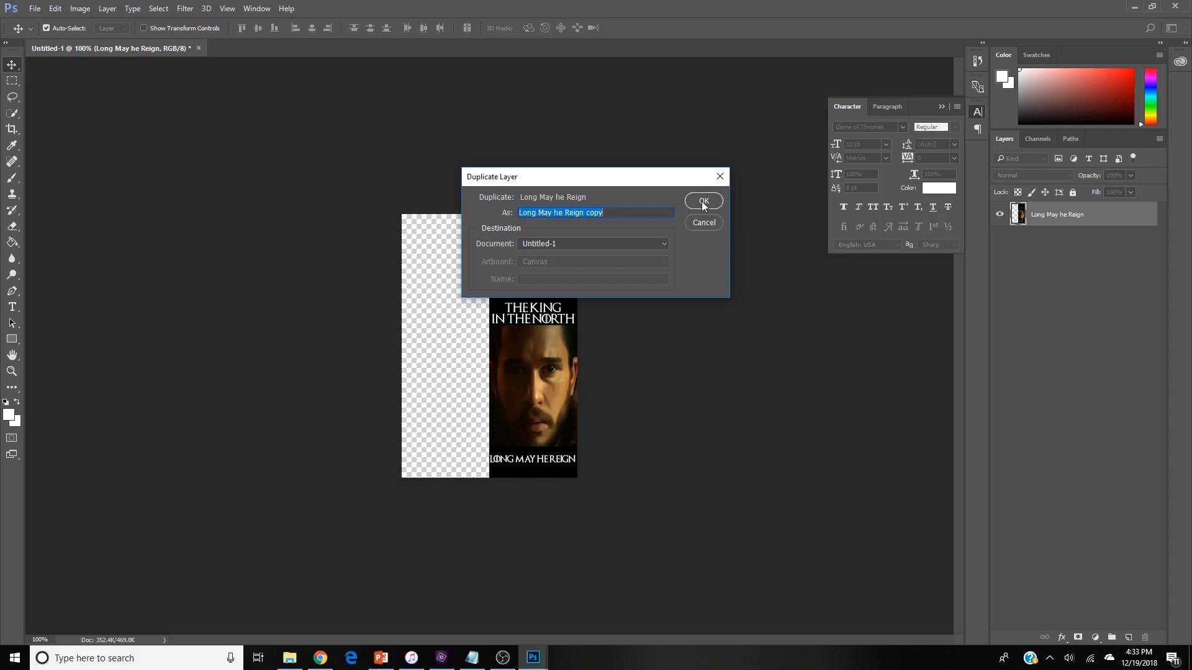
left_click(703, 201)
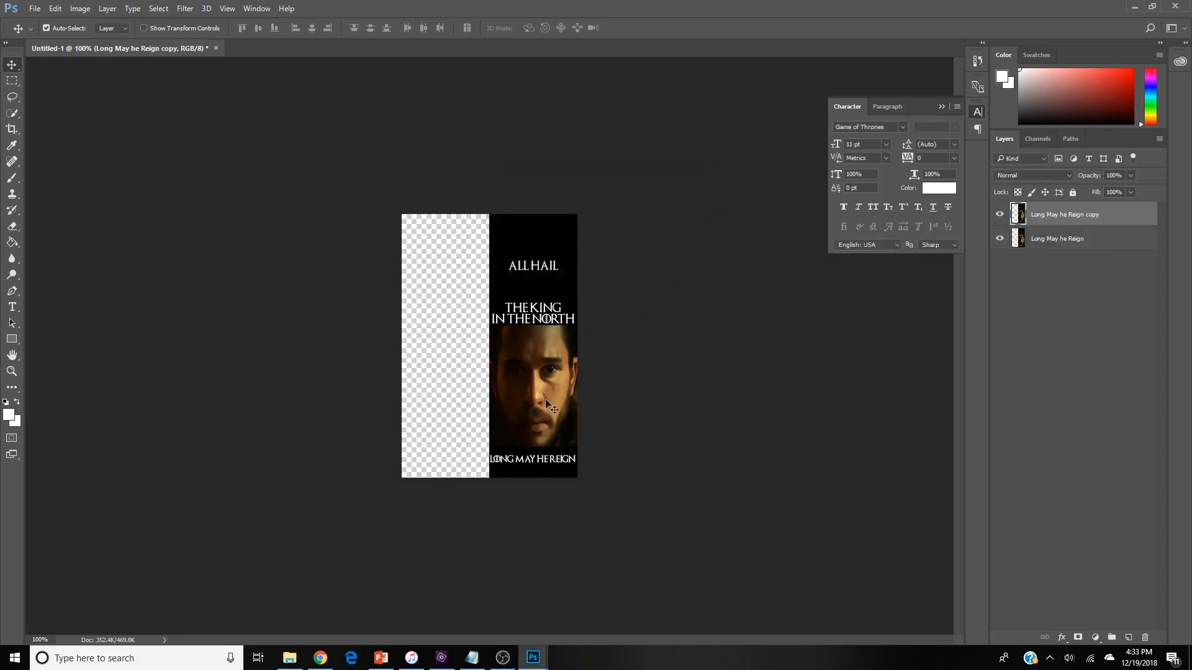
left_click_drag(565, 338, 451, 336)
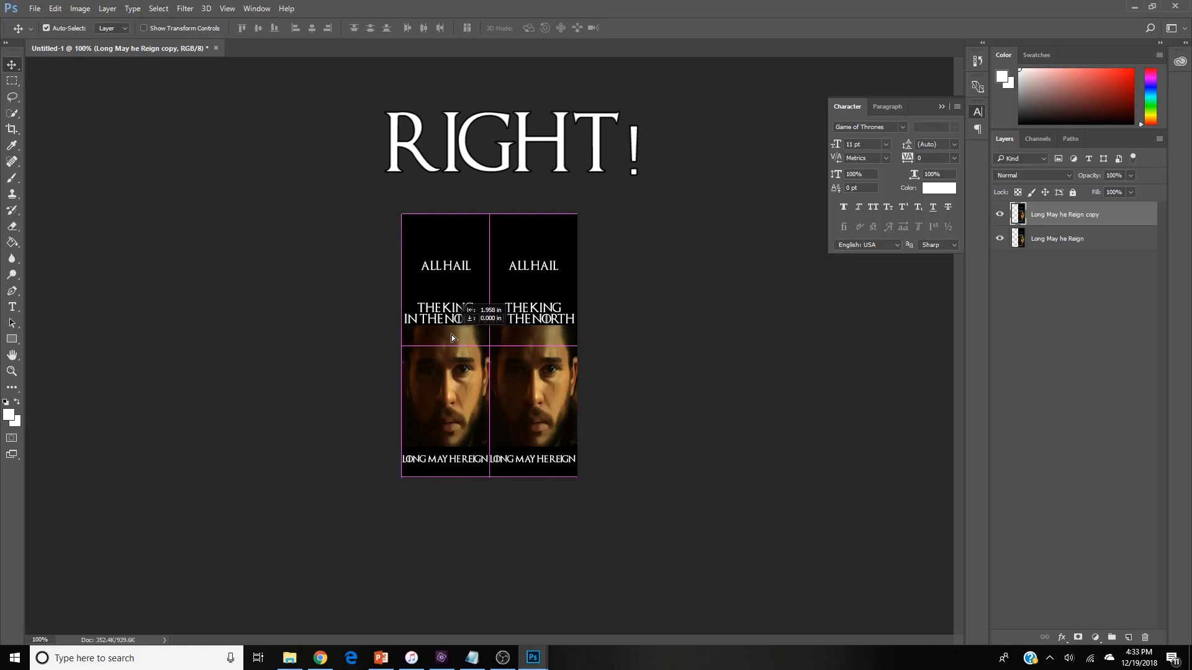
left_click(665, 400)
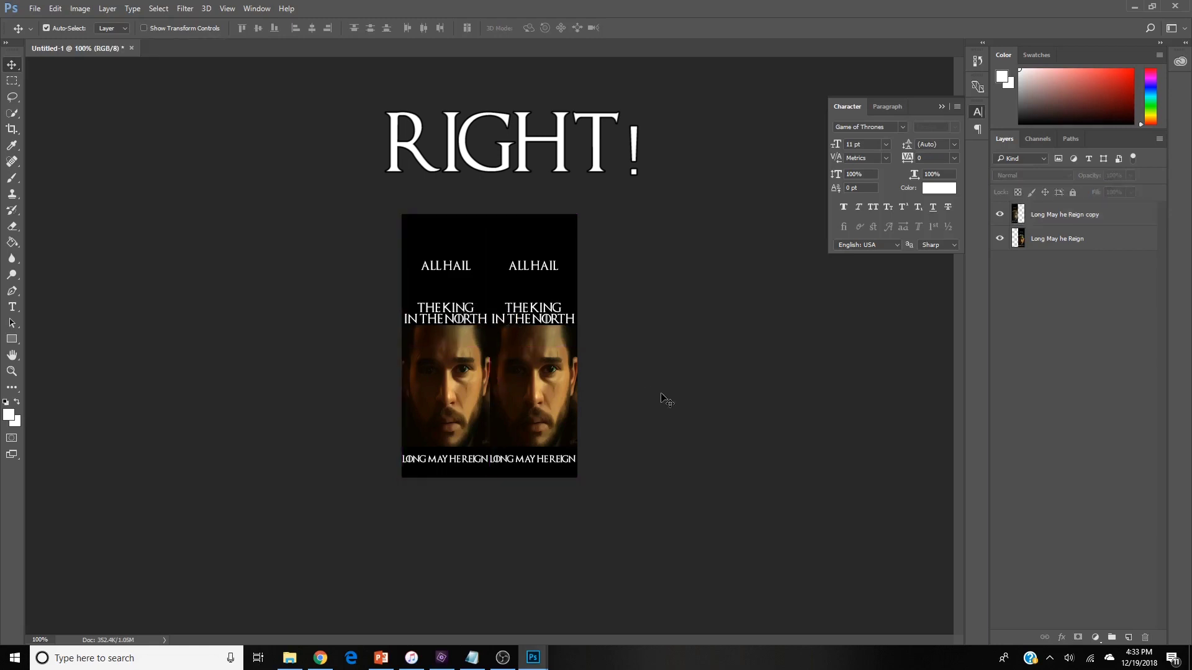
left_click(35, 10)
Save as PNG over the existing JSGBookmark.png on the Desktop, accepting the PNG options.
left_click(94, 146)
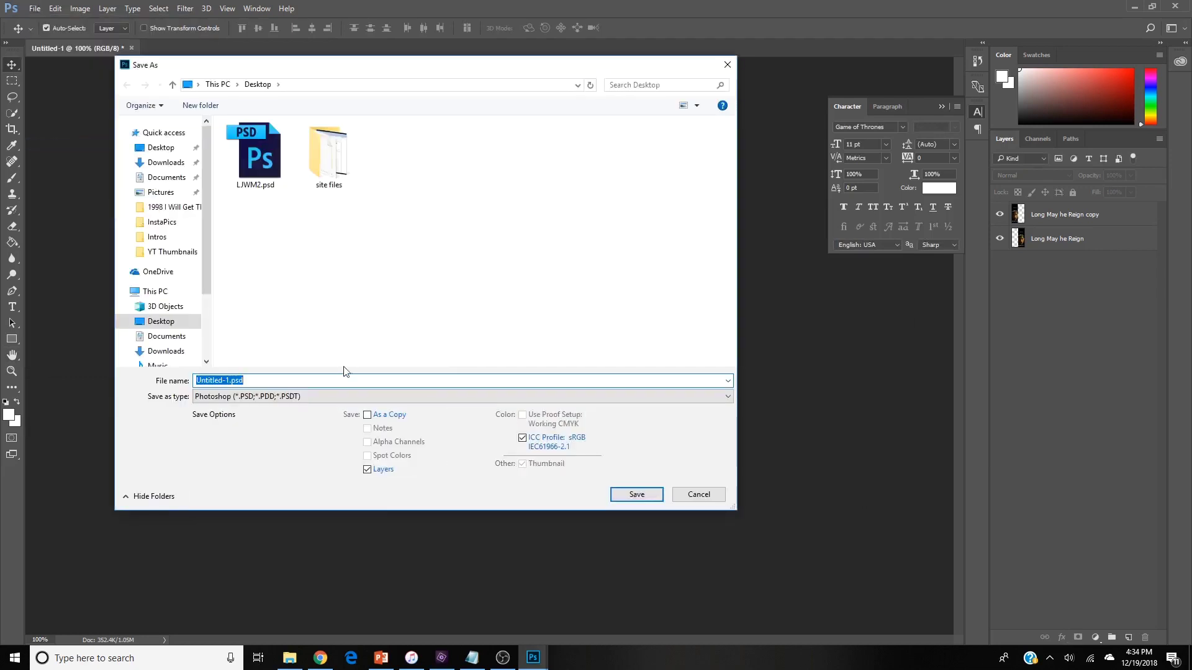
left_click(332, 401)
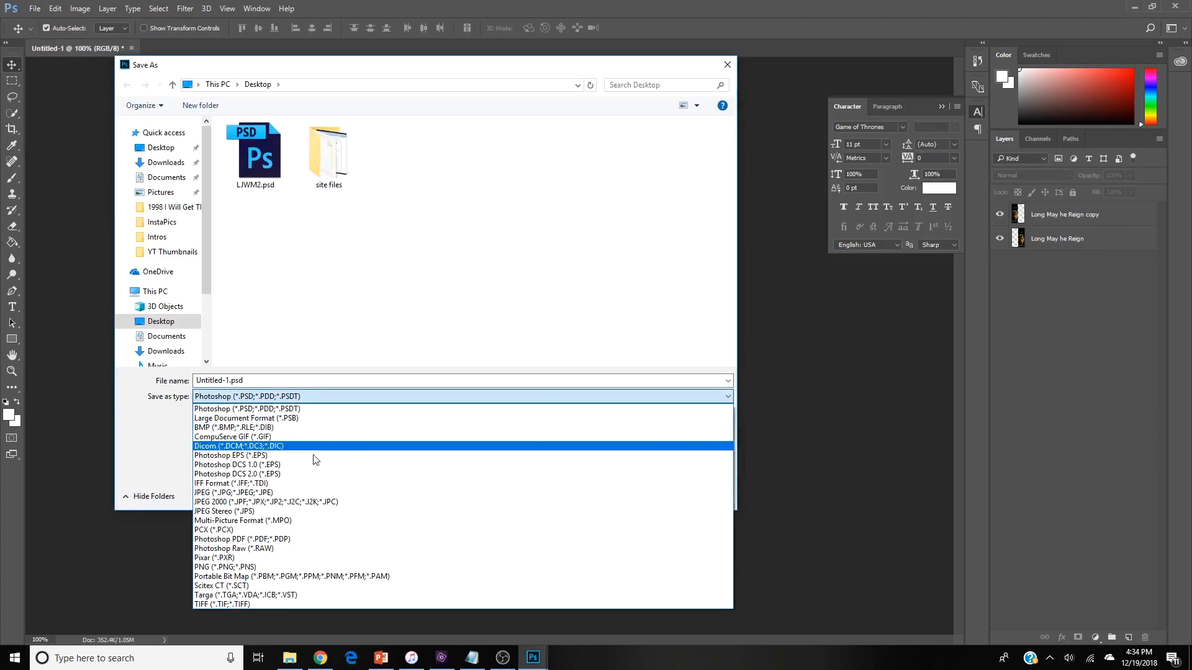
left_click(288, 567)
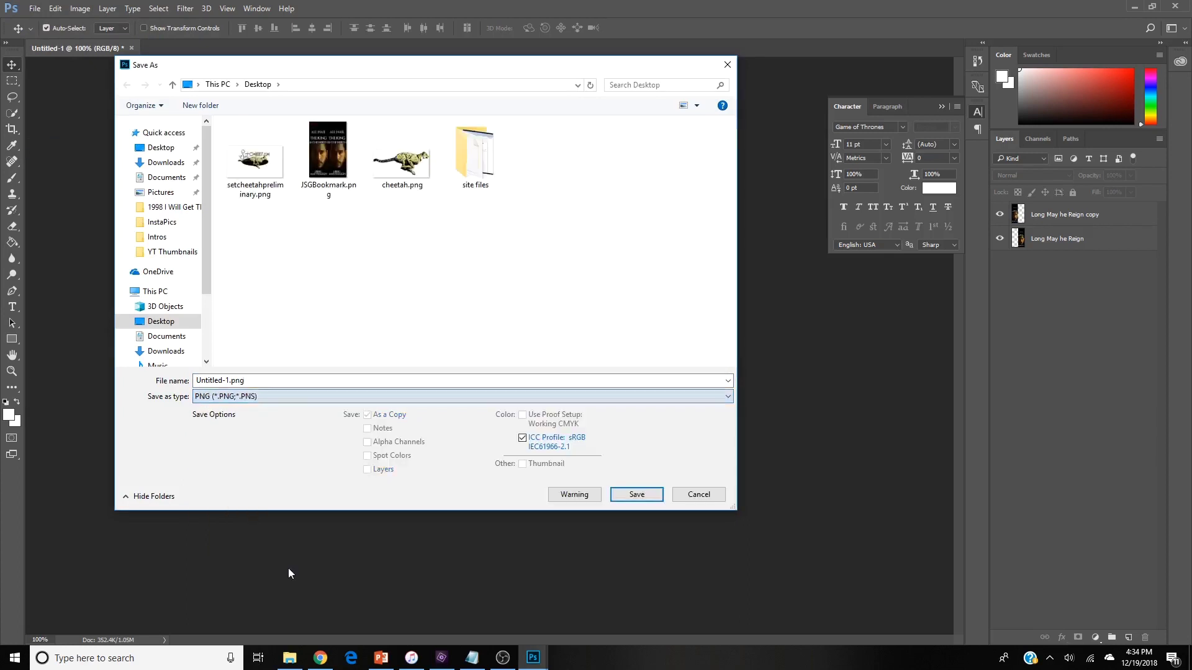
double_click(244, 380)
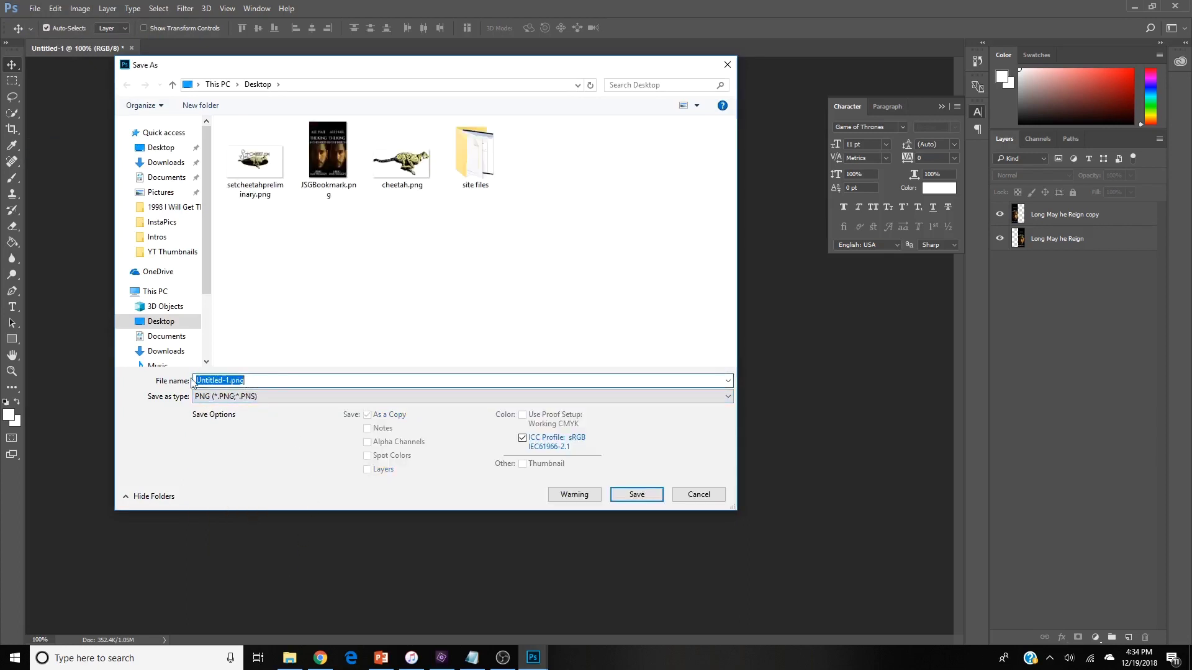
left_click(324, 185)
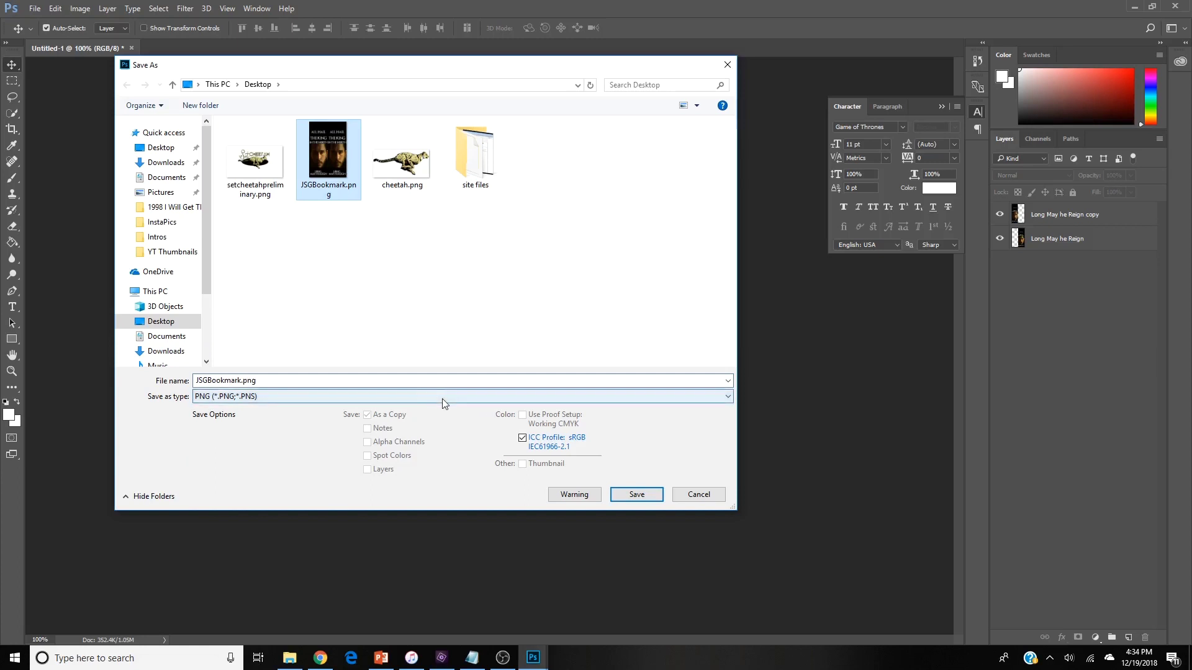
left_click(633, 494)
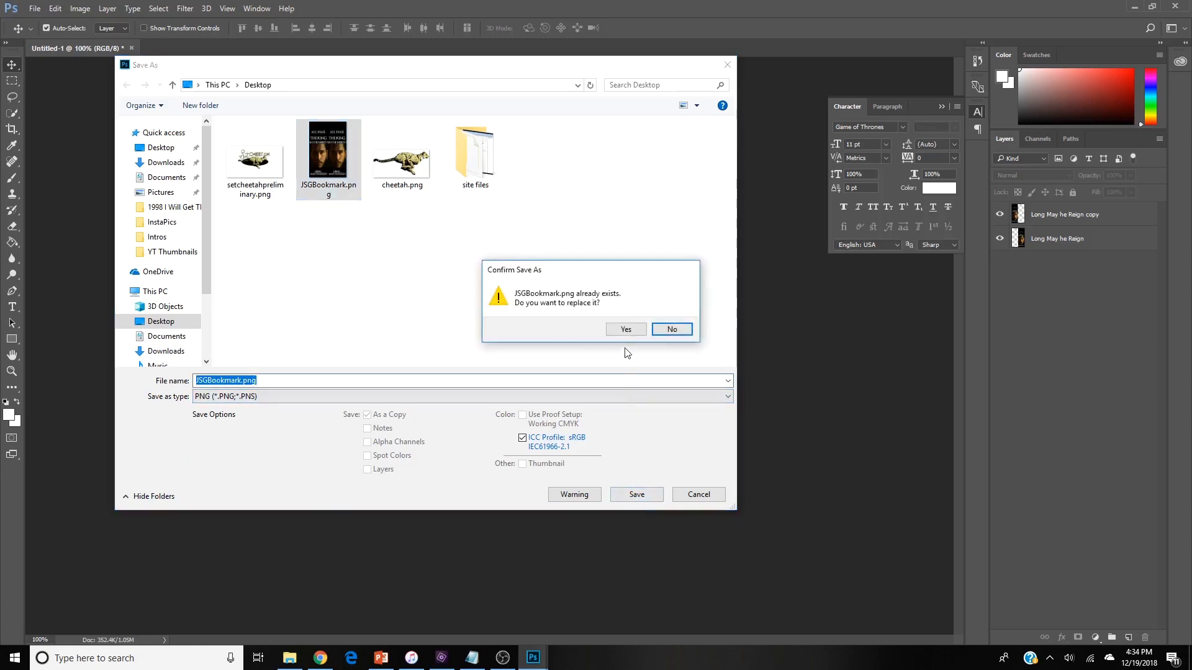
left_click(625, 332)
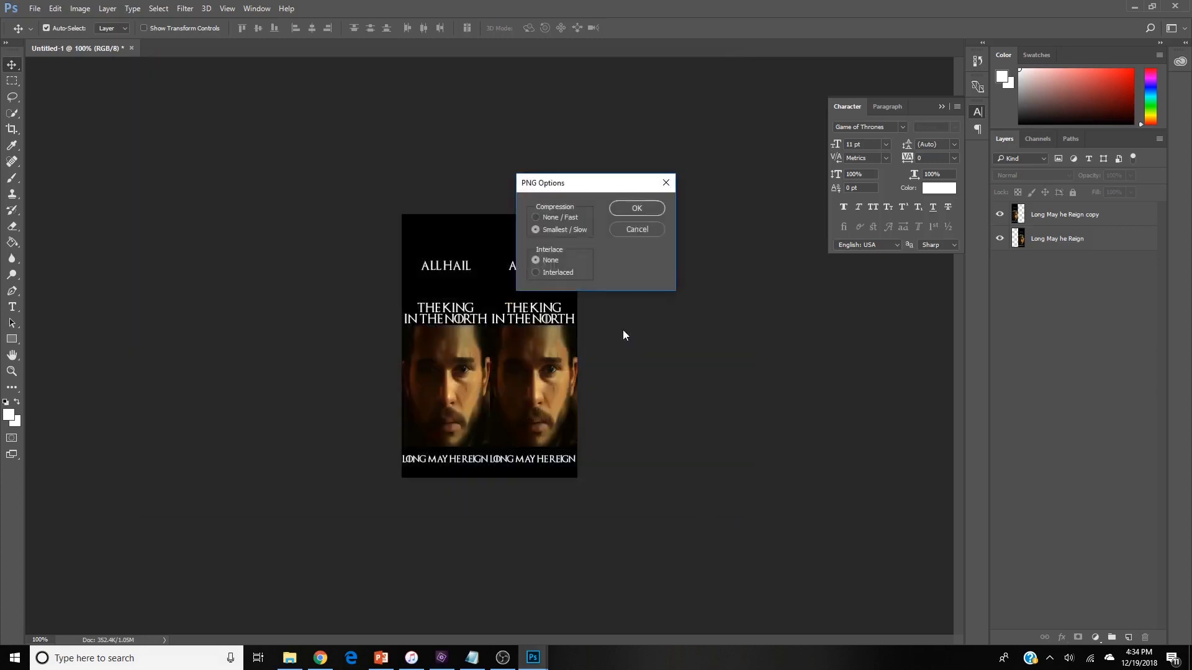
left_click(638, 208)
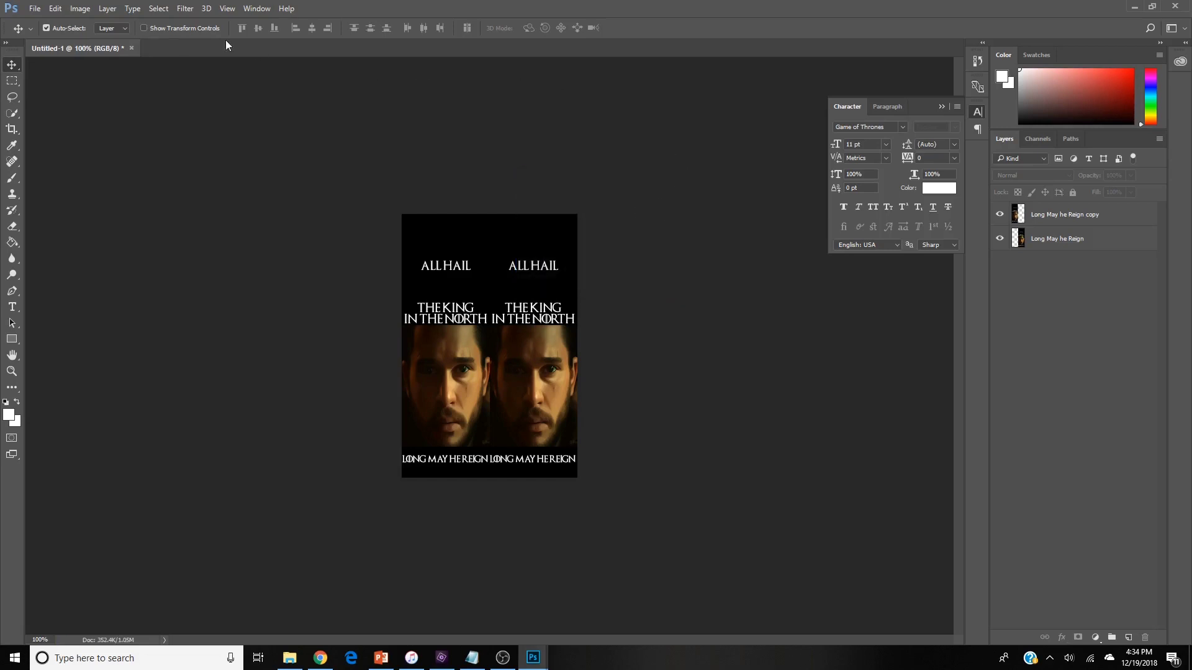
Print one copy of the double bookmark on an 8.5 x 11 in page with the Xerox WorkCentre 6027, printer properties unchanged.
left_click(36, 10)
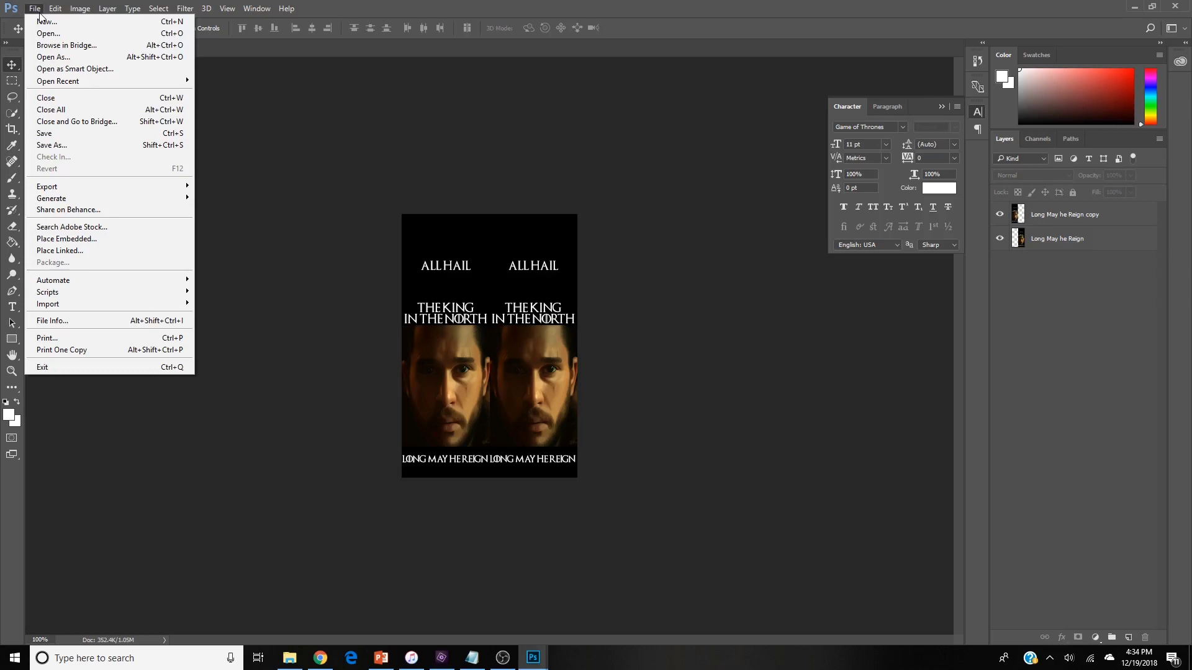
left_click(63, 340)
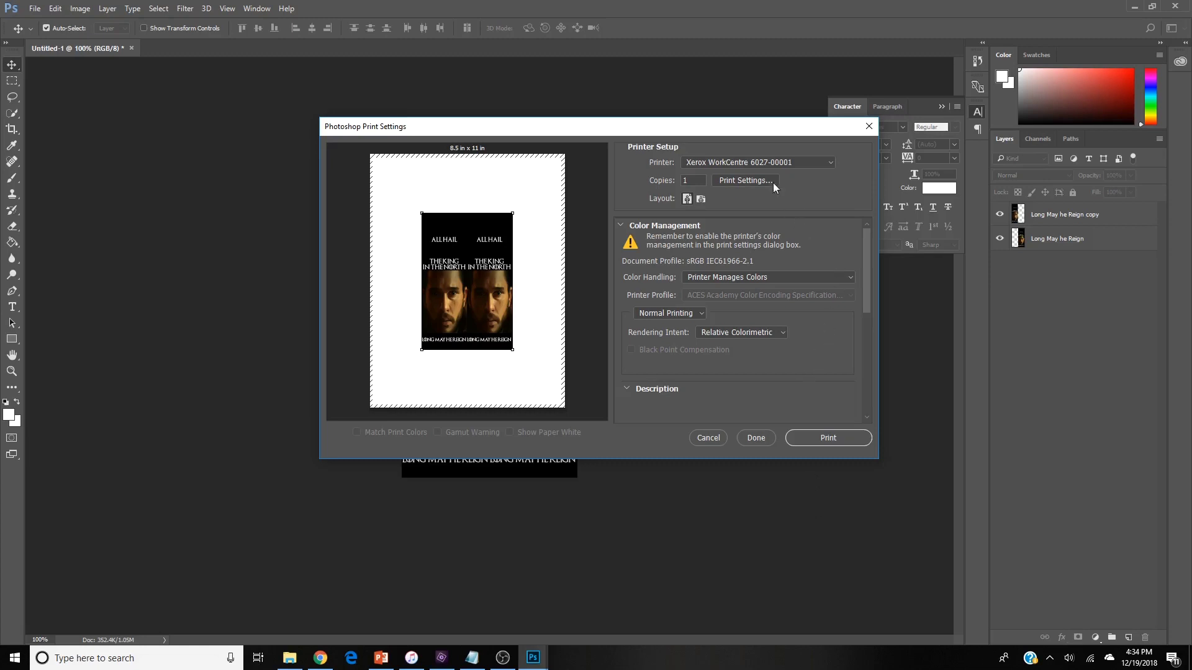
left_click(758, 181)
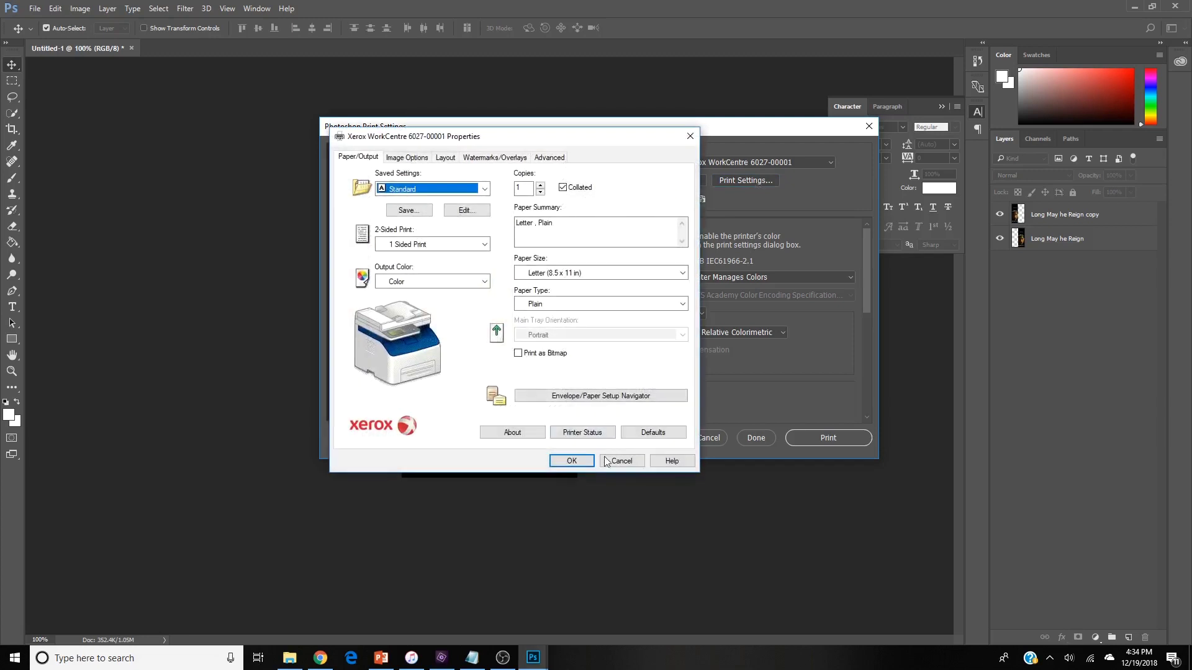
left_click(571, 461)
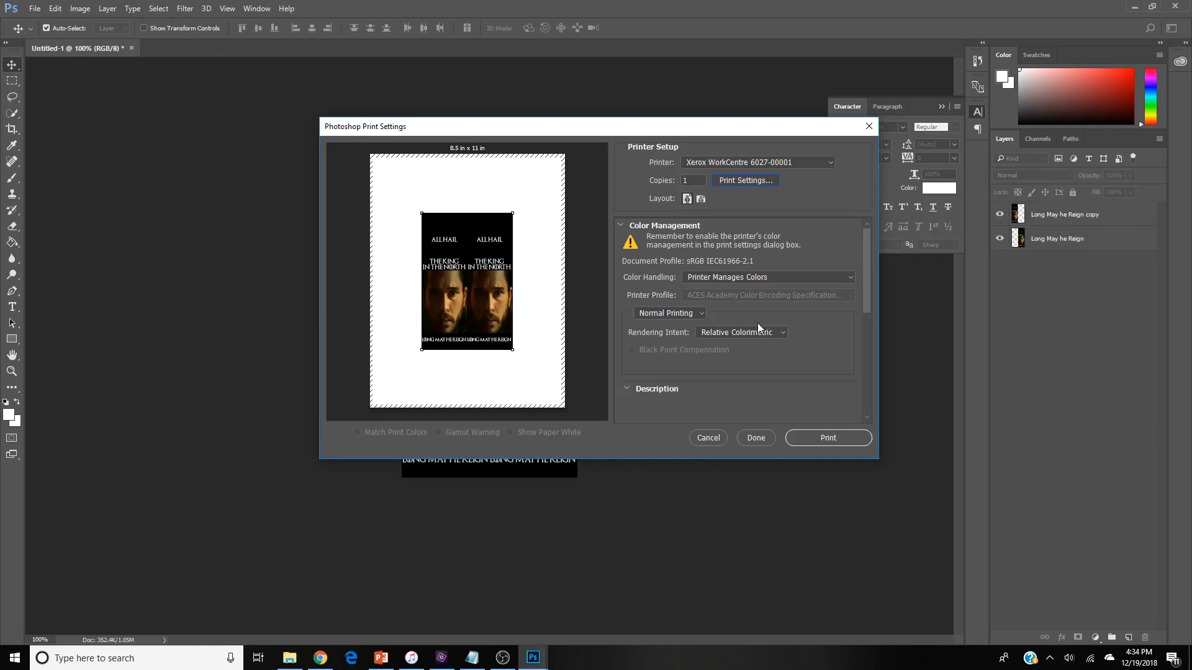
left_click(833, 438)
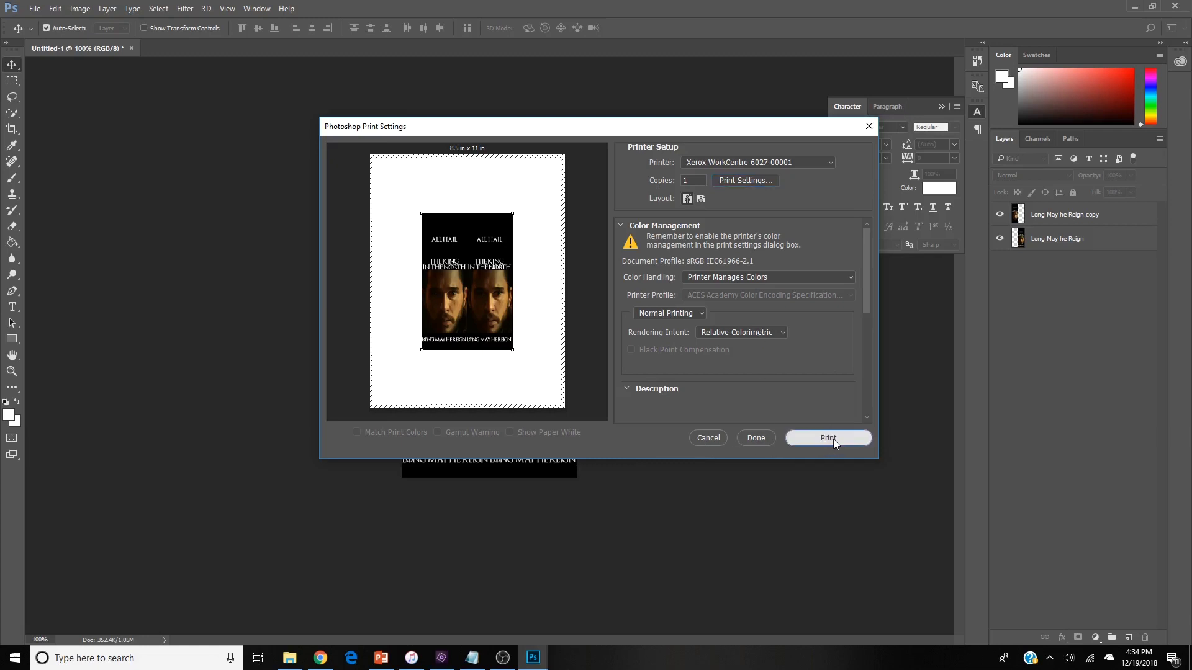